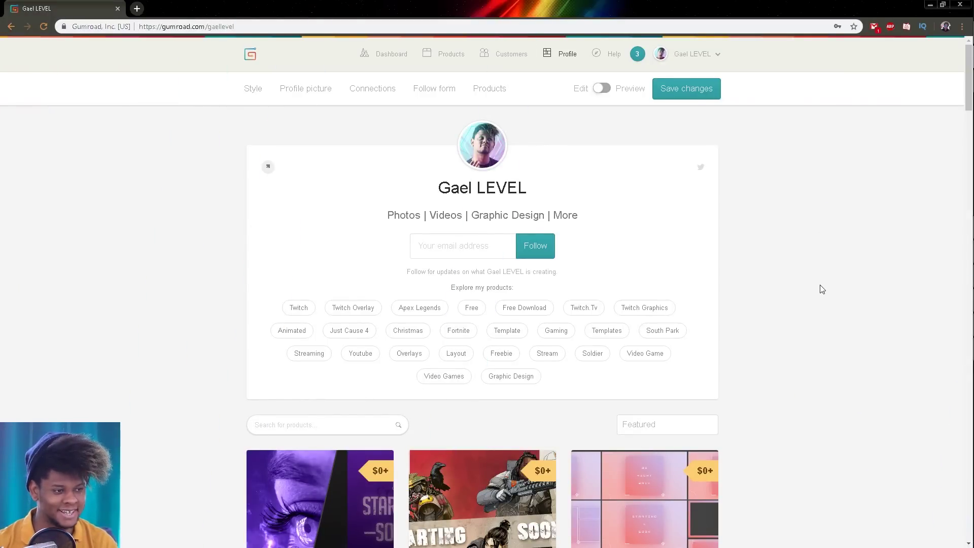
Step: Scroll the Gumroad product grid and open the Twitch Artwork Size Guide Templates card
scroll(822, 289, down, 15)
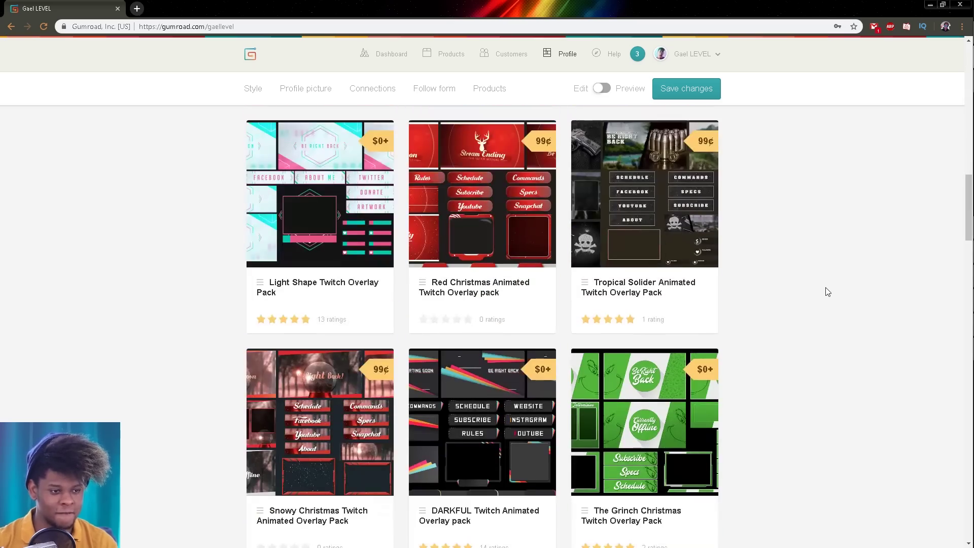
scroll(828, 292, down, 5)
scroll(832, 293, down, 13)
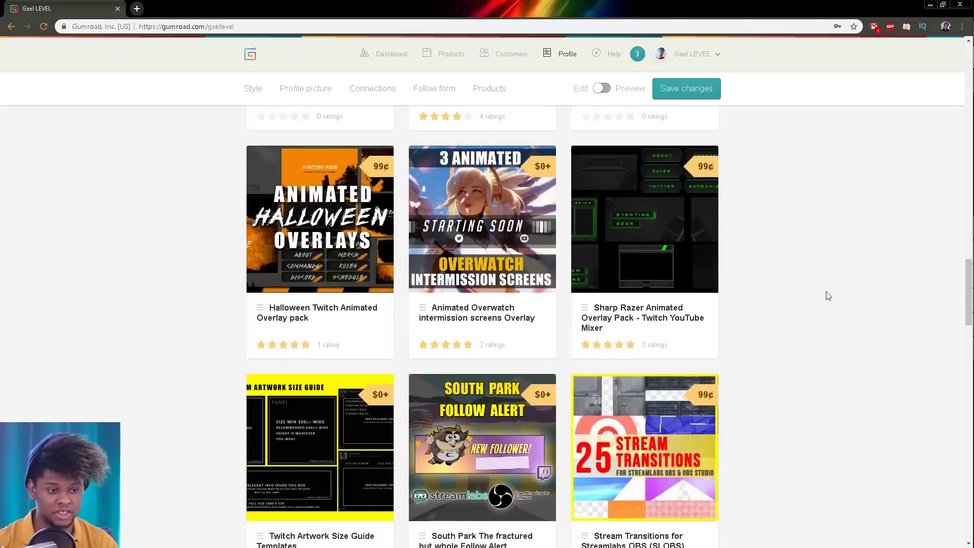
scroll(842, 300, up, 2)
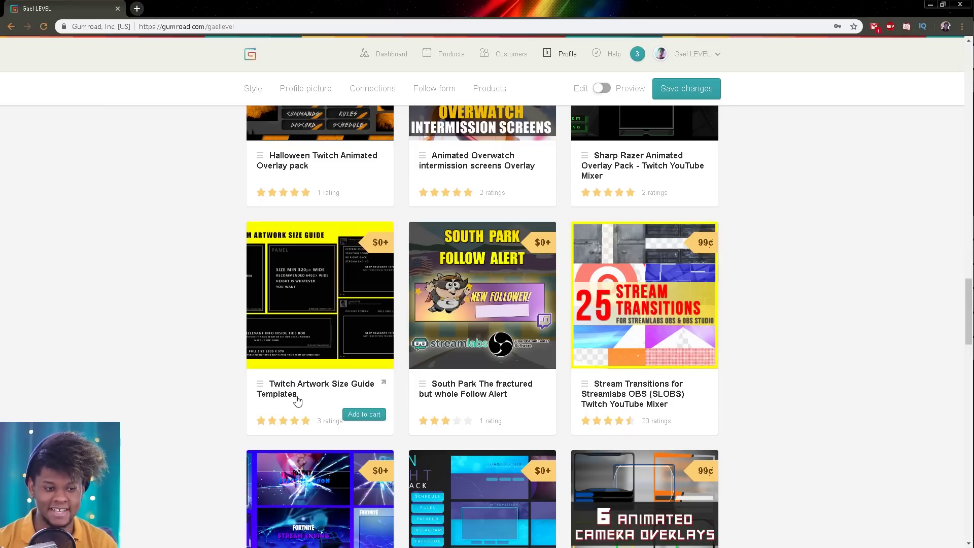
click(311, 335)
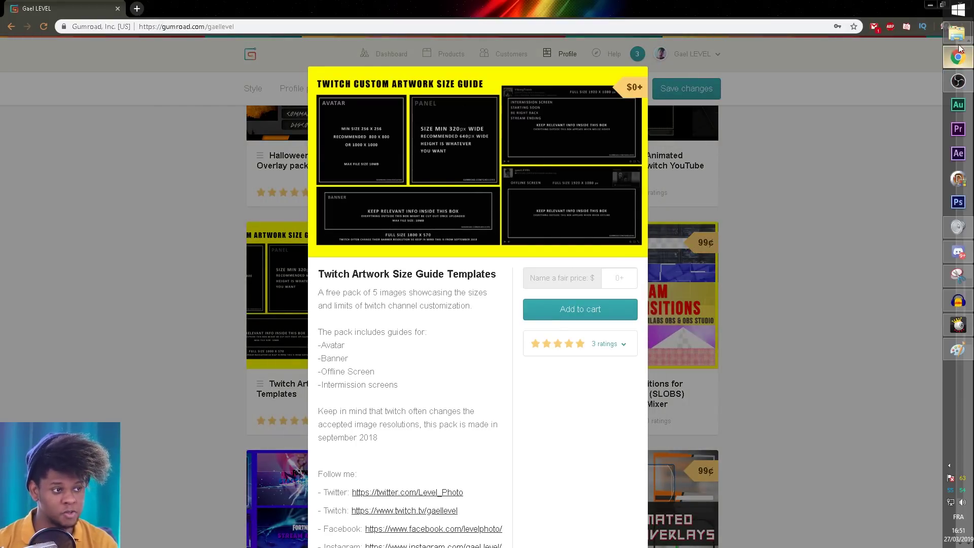
Step: Open Avatar.png from the Template guide folder and step through the banner, intermission and offline guides
mouse_move(958, 44)
click(877, 59)
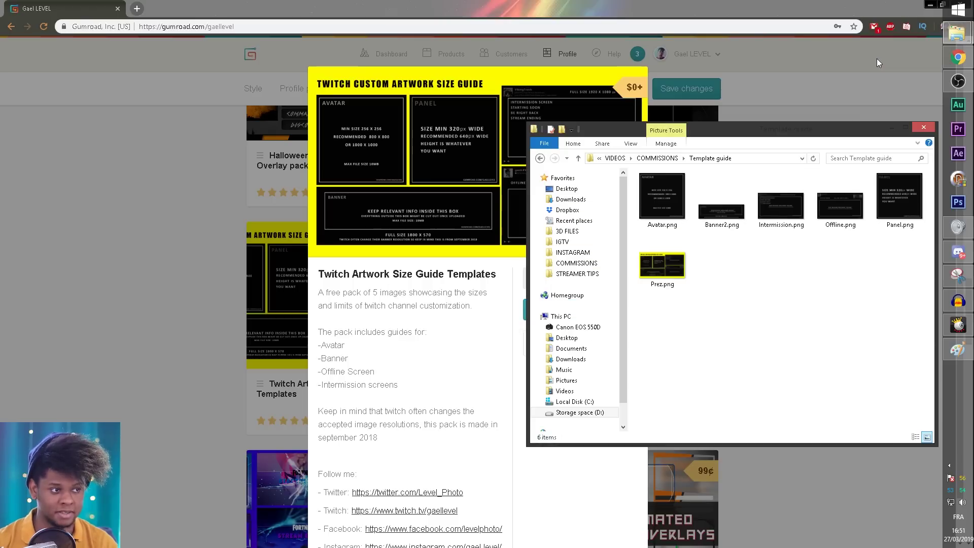
double_click(671, 208)
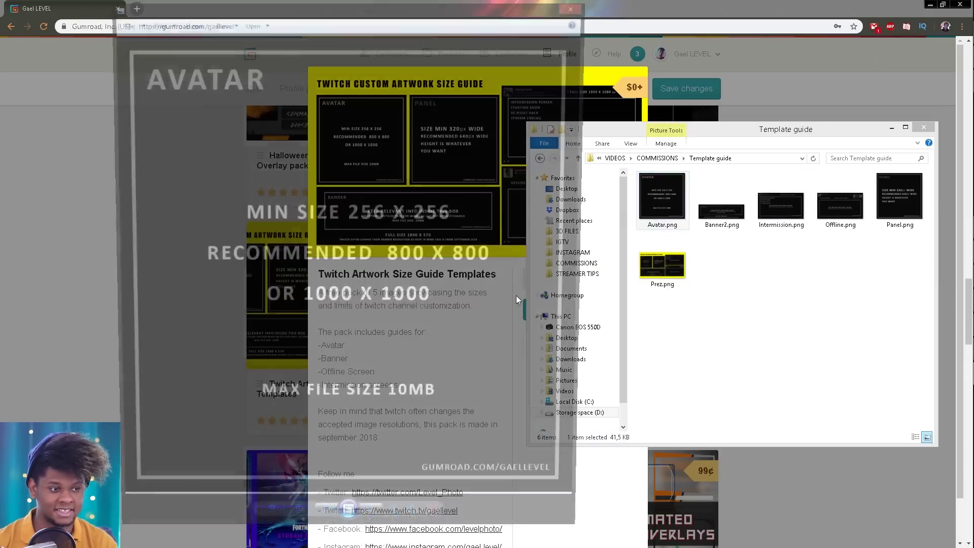
key(Right)
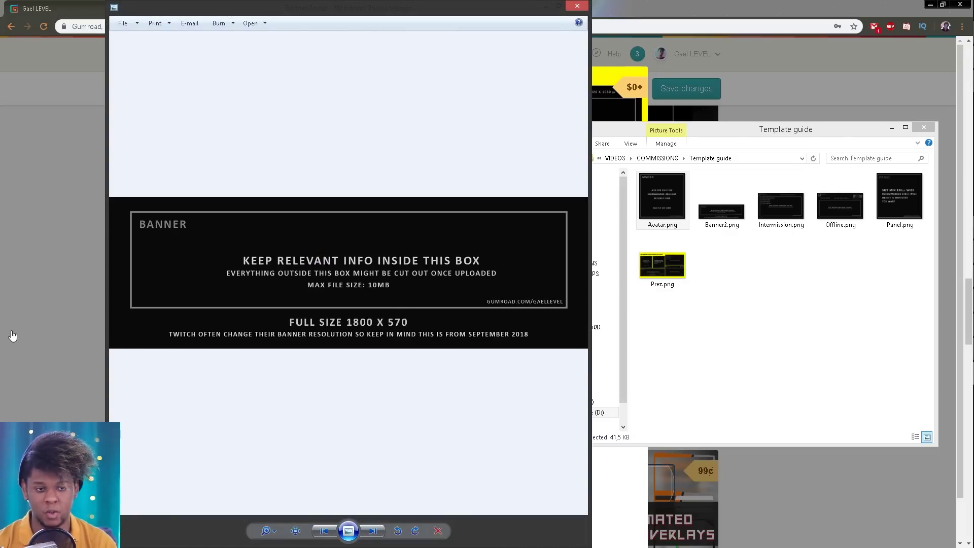
key(Right)
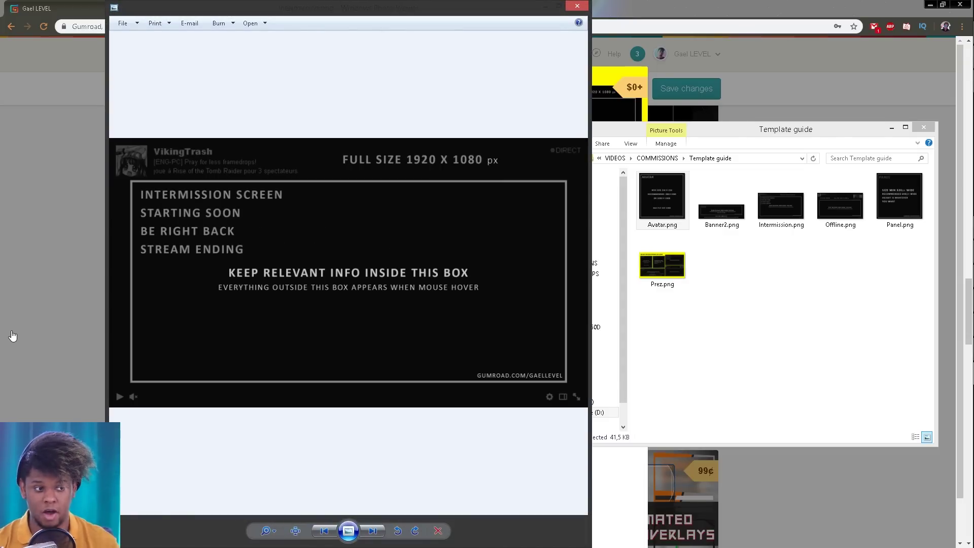
key(Right)
key(Left)
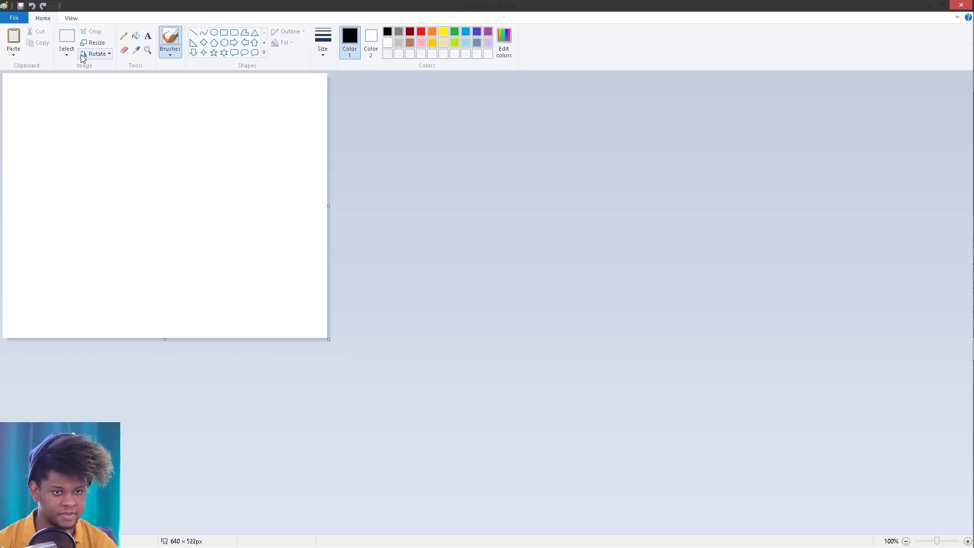
Step: Resize the canvas in pixels to 1920 × 1080 with aspect ratio unlocked
click(94, 43)
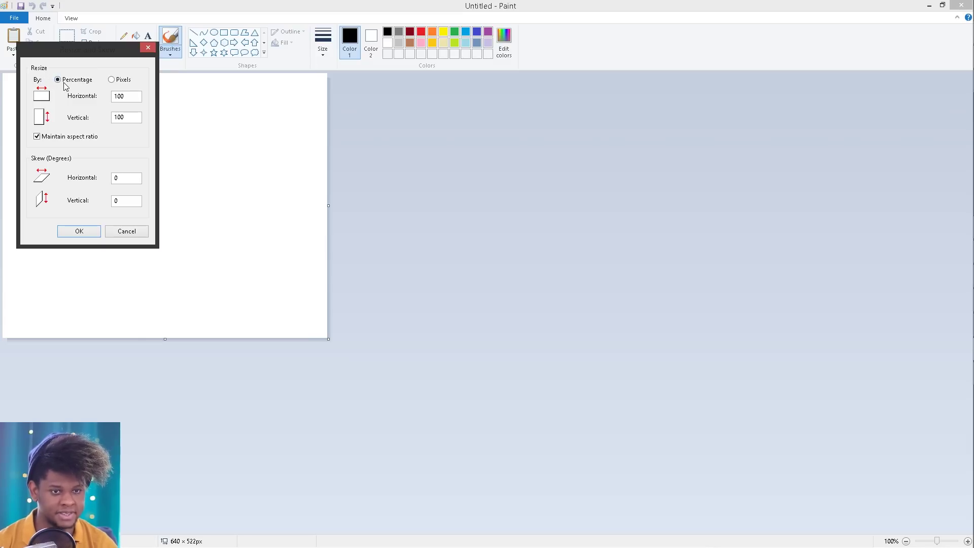
click(110, 80)
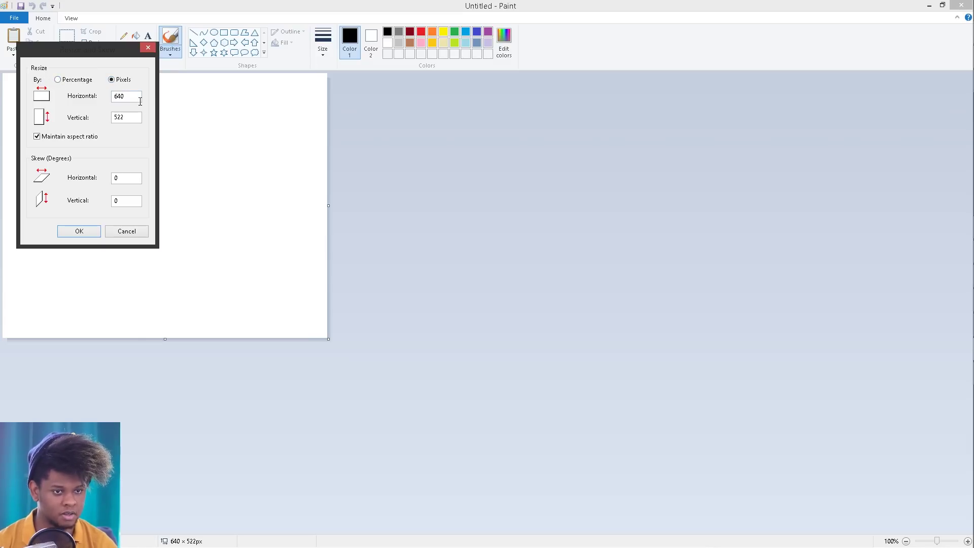
drag(127, 98, 69, 104)
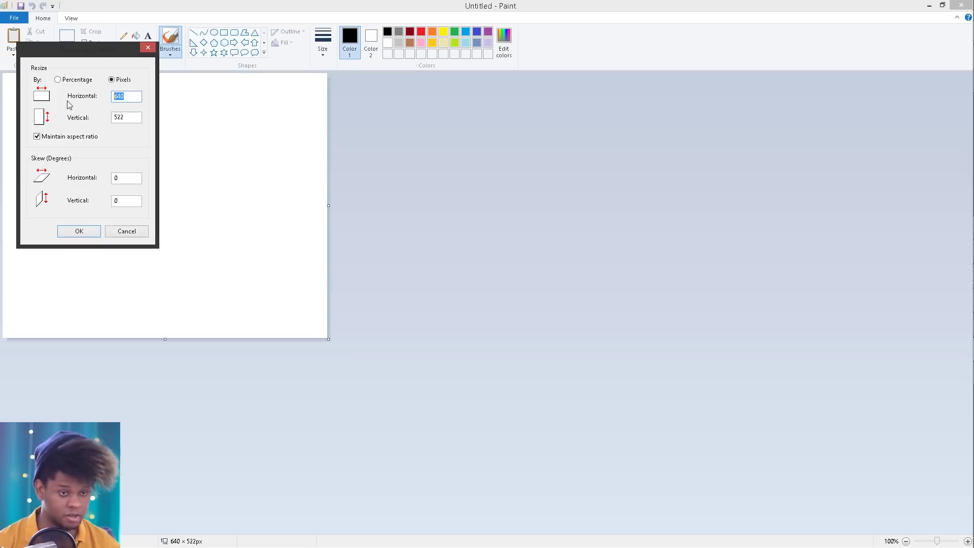
text(1920)
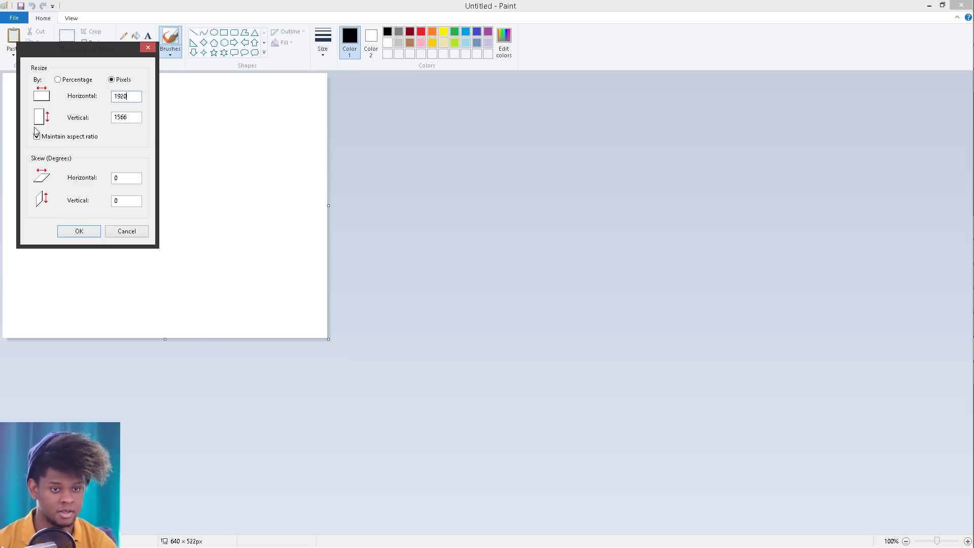
click(37, 136)
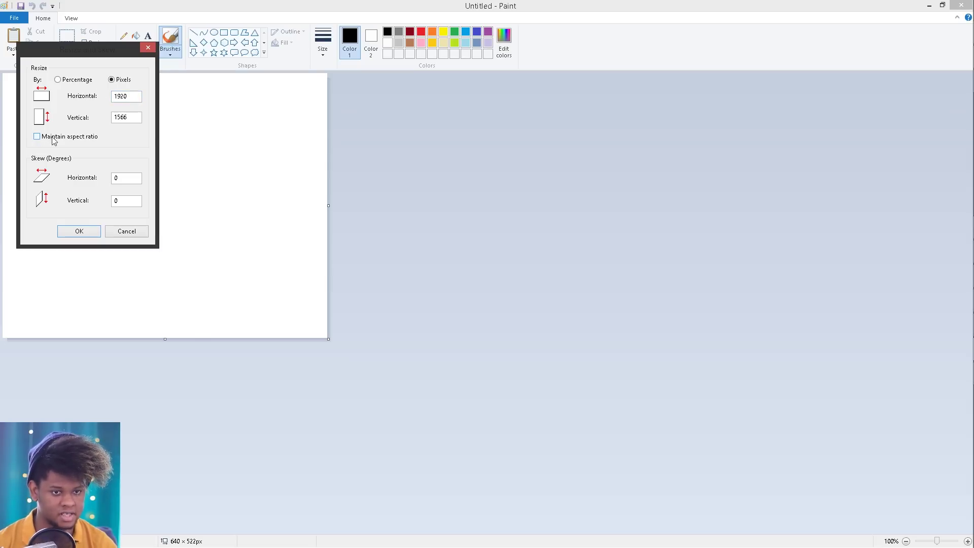
drag(138, 118, 66, 142)
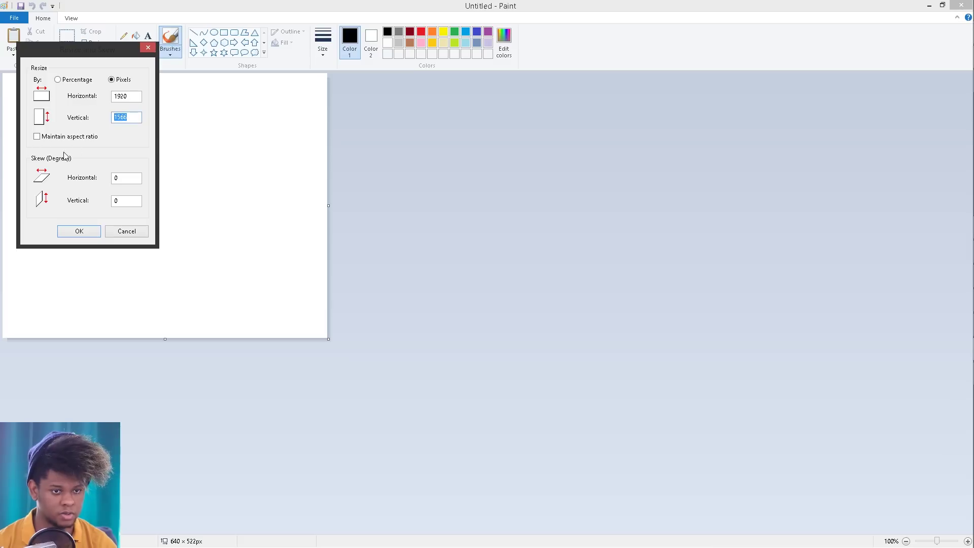
text(1080)
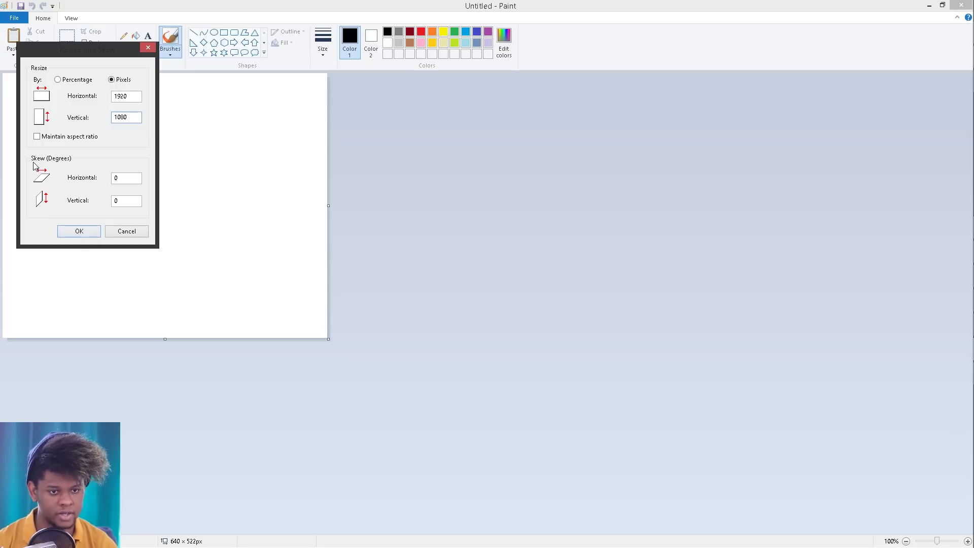
click(80, 232)
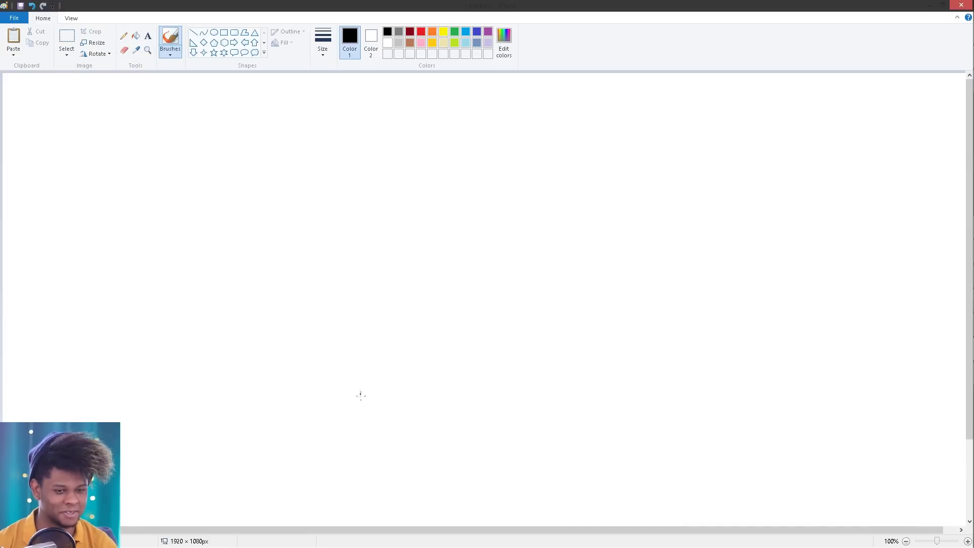
Step: Zoom the view out to 50% so the full 1920 × 1080 canvas fits
scroll(456, 375, down, 2)
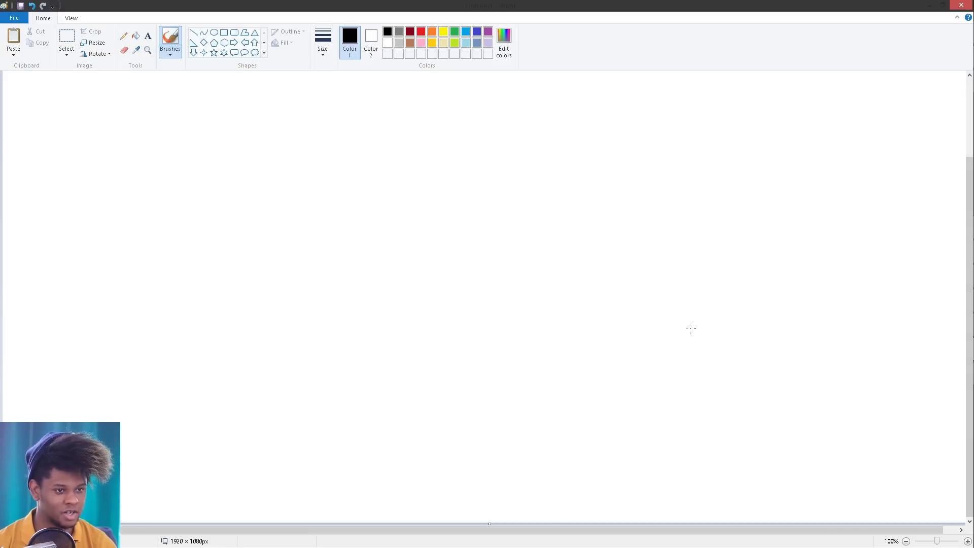
scroll(434, 328, up, 2)
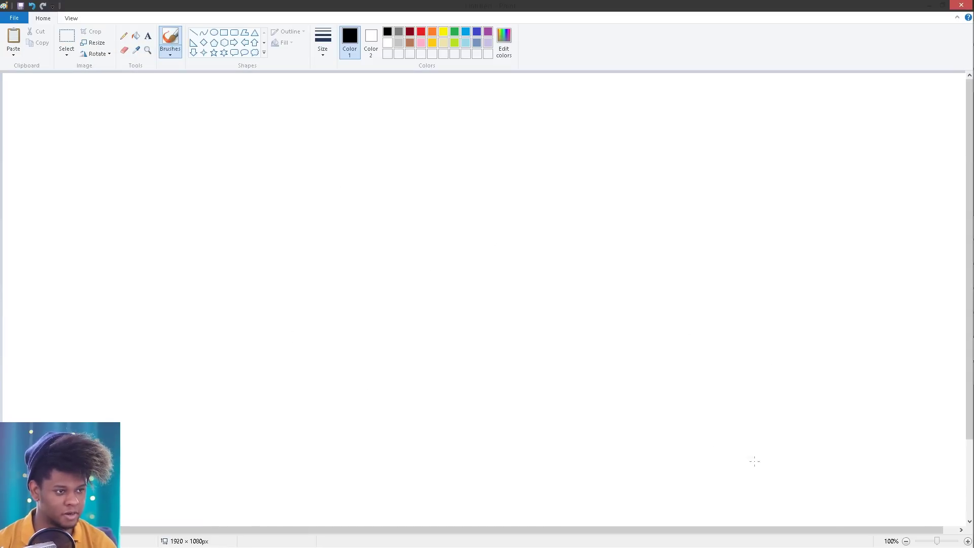
click(935, 542)
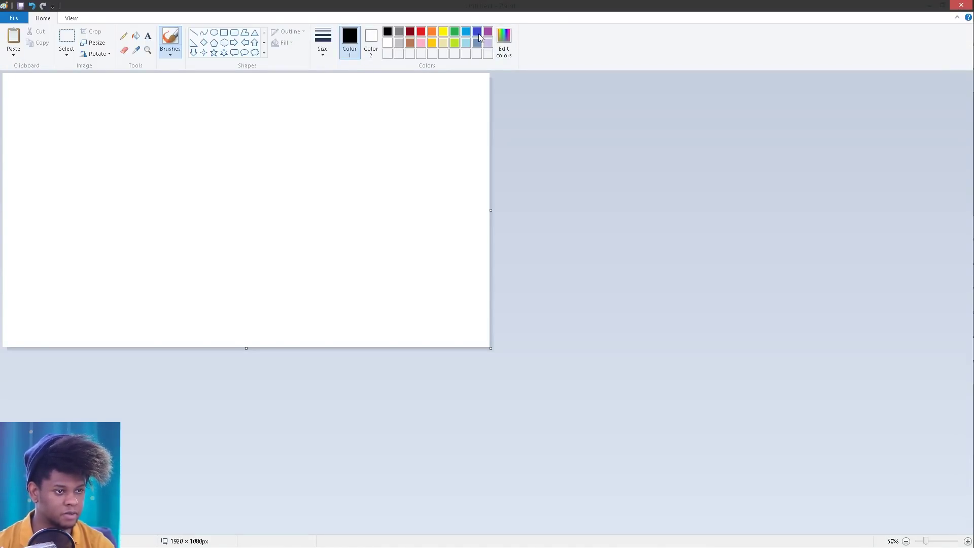
Step: Choose indigo and darken it in Edit Colors for the gradient bands
click(477, 32)
click(504, 41)
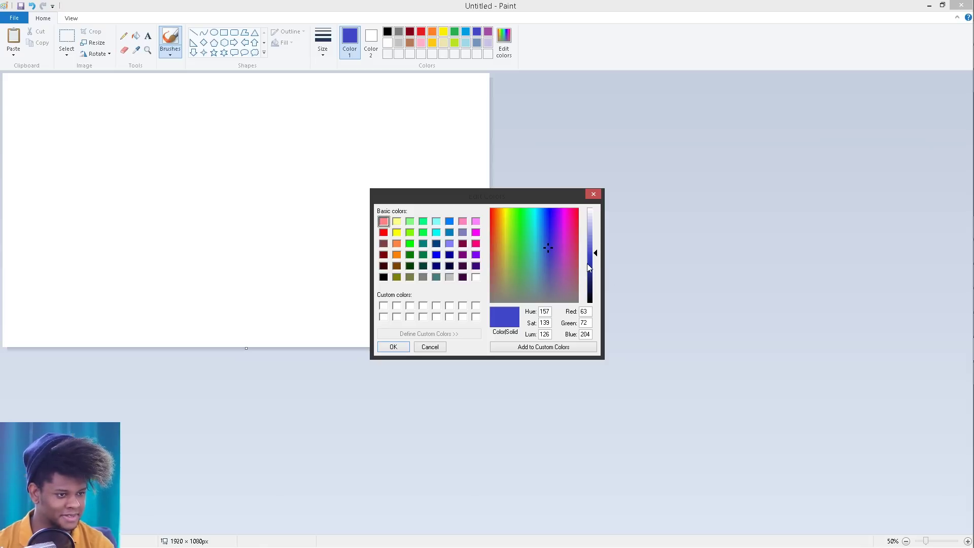
drag(588, 268, 594, 264)
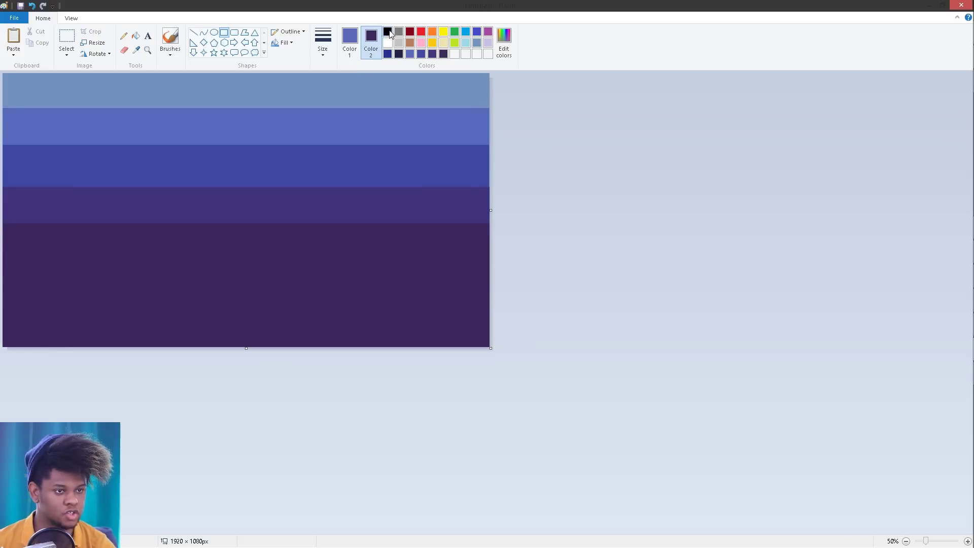
Step: Draw six black building blocks along the bottom of the gradient canvas
click(389, 32)
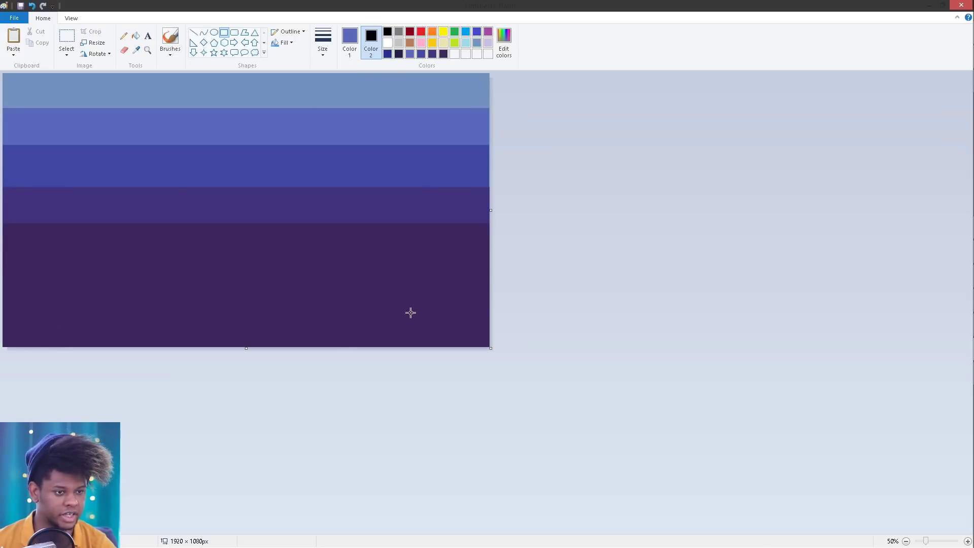
drag(55, 165, 3, 355)
drag(434, 202, 491, 355)
drag(258, 319, 321, 407)
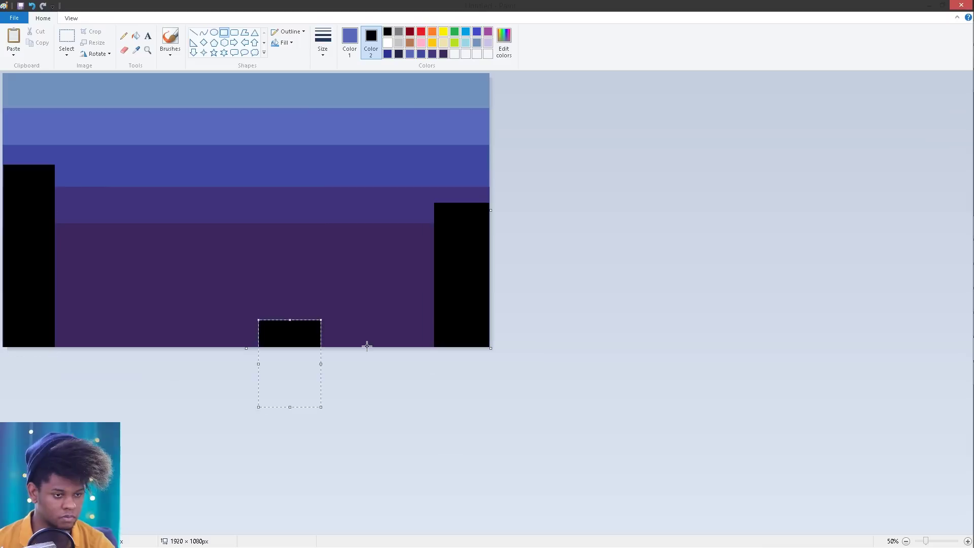
drag(366, 346, 434, 269)
drag(84, 273, 117, 350)
drag(166, 327, 189, 369)
Step: Set the Line tool to a solid outline, undo a test line, and make Color 1 black
click(193, 32)
click(288, 31)
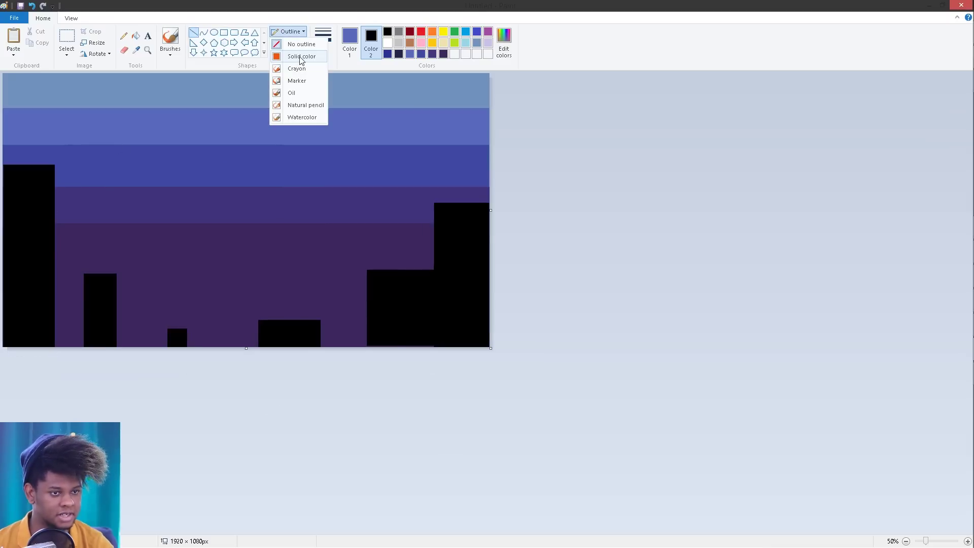
click(300, 57)
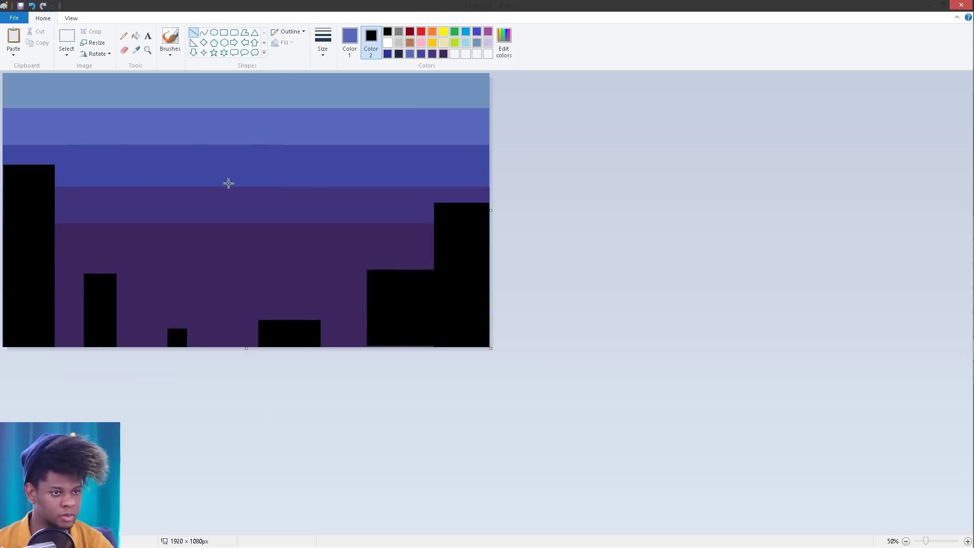
drag(167, 144, 253, 200)
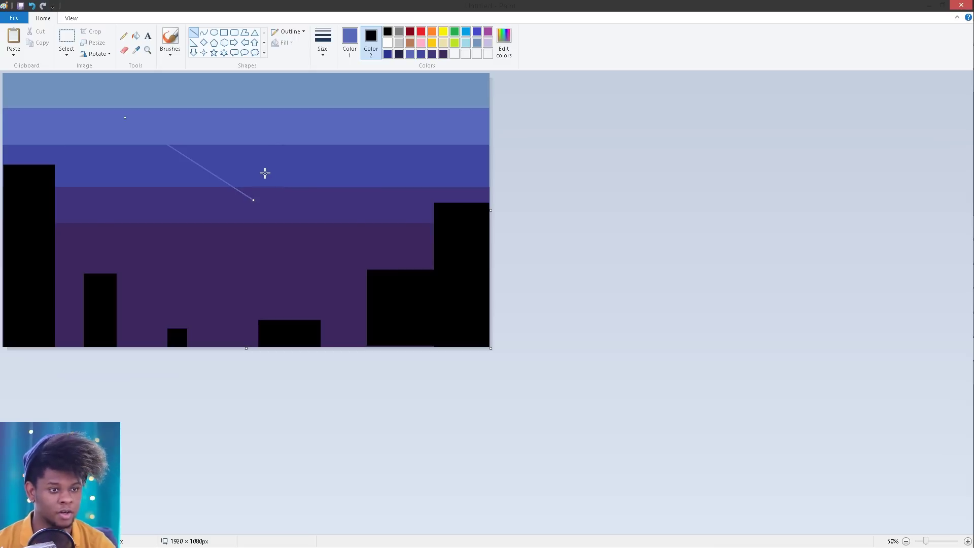
key(ctrl+z)
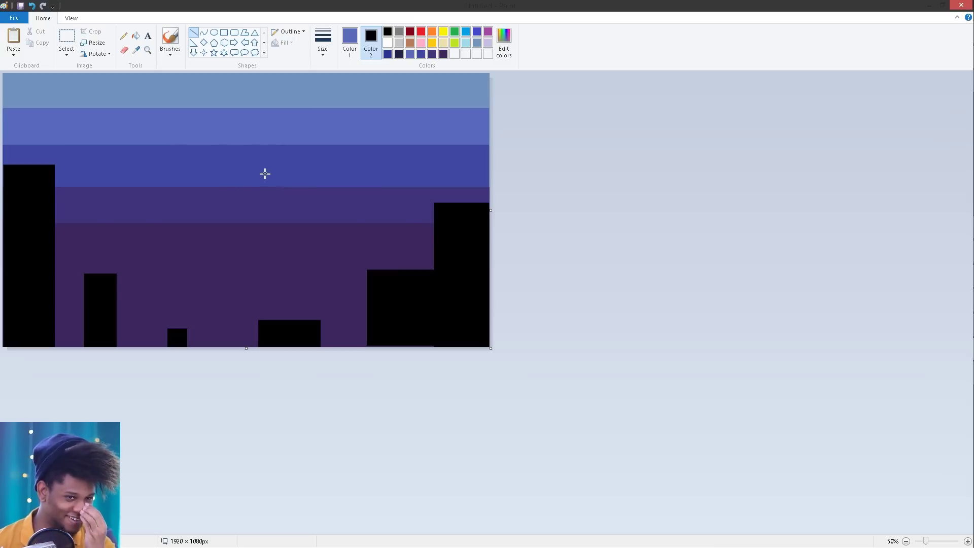
click(350, 39)
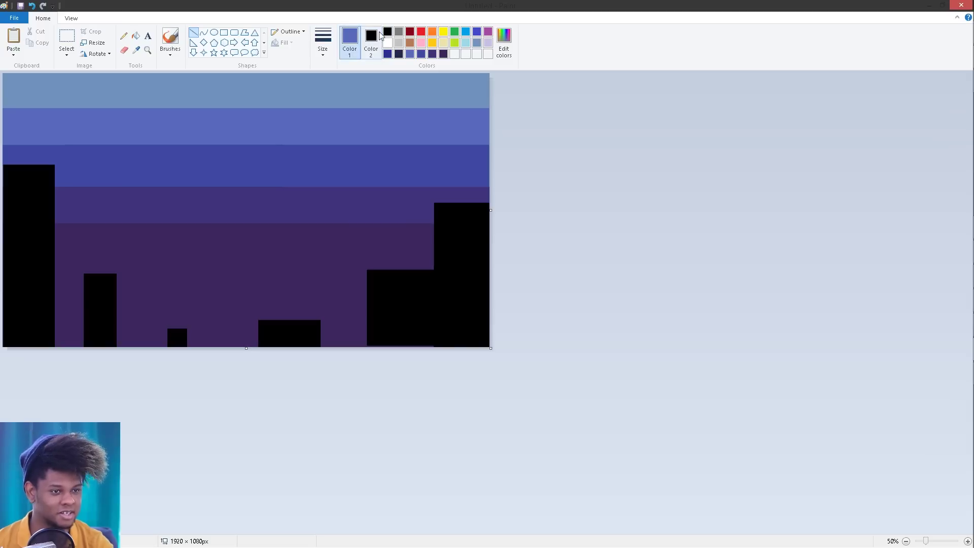
click(387, 32)
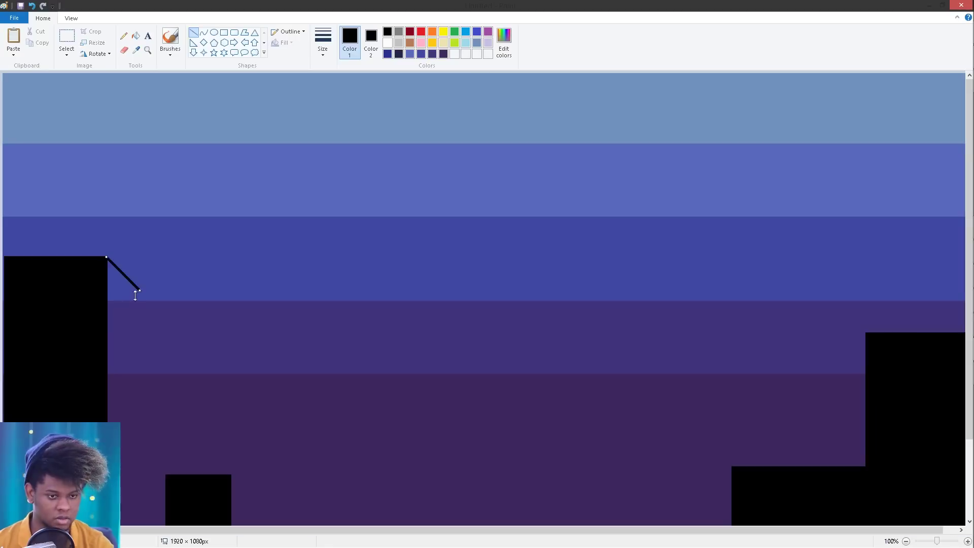
Step: Cut an angled corner on the second building and place window streak copies on the left tower
scroll(181, 370, down, 2)
drag(167, 363, 239, 374)
click(936, 543)
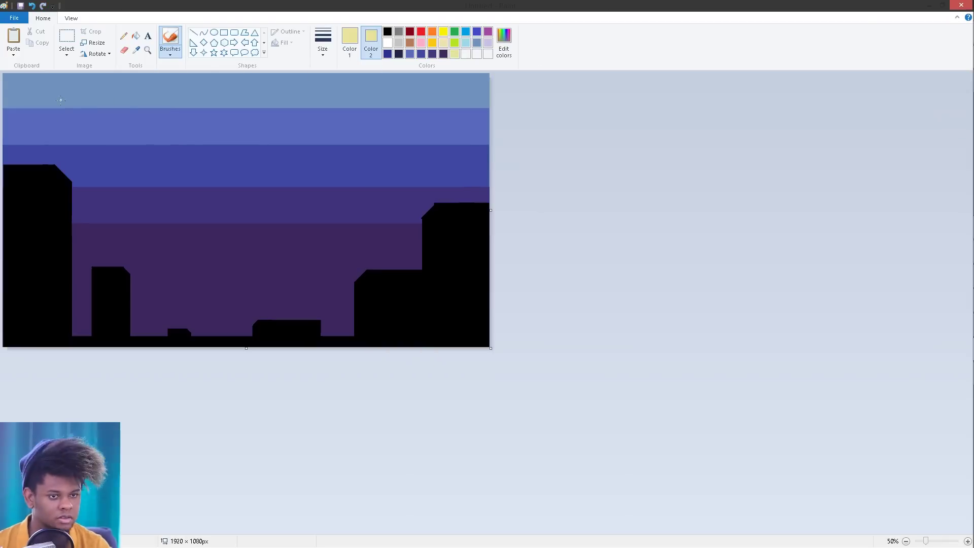
click(193, 32)
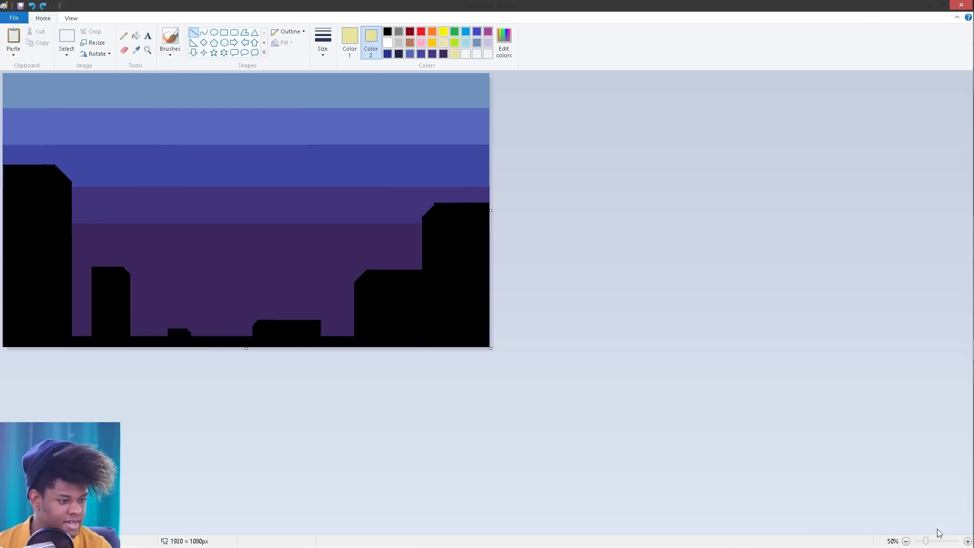
drag(926, 543, 937, 544)
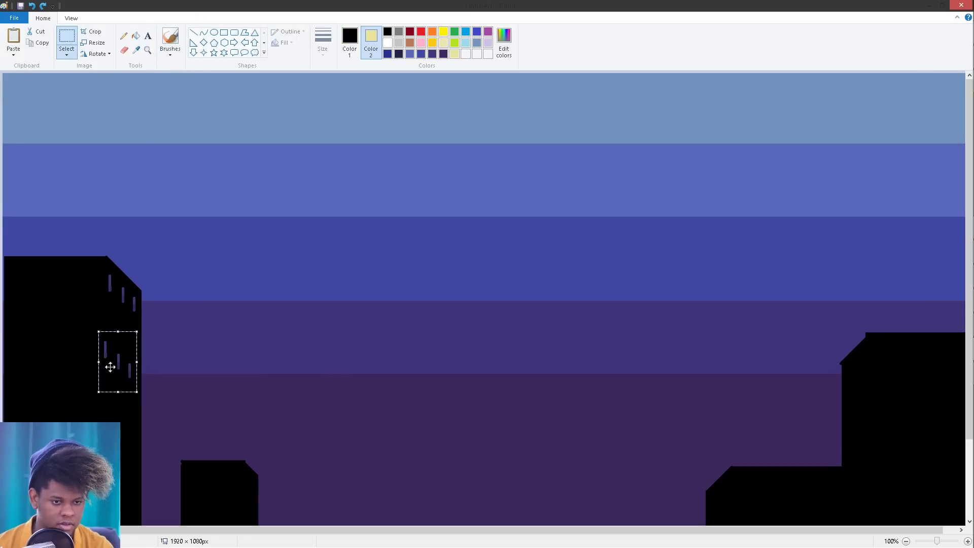
drag(109, 365, 114, 374)
Step: Align the window streaks and paste more copies lower on the left building
click(113, 381)
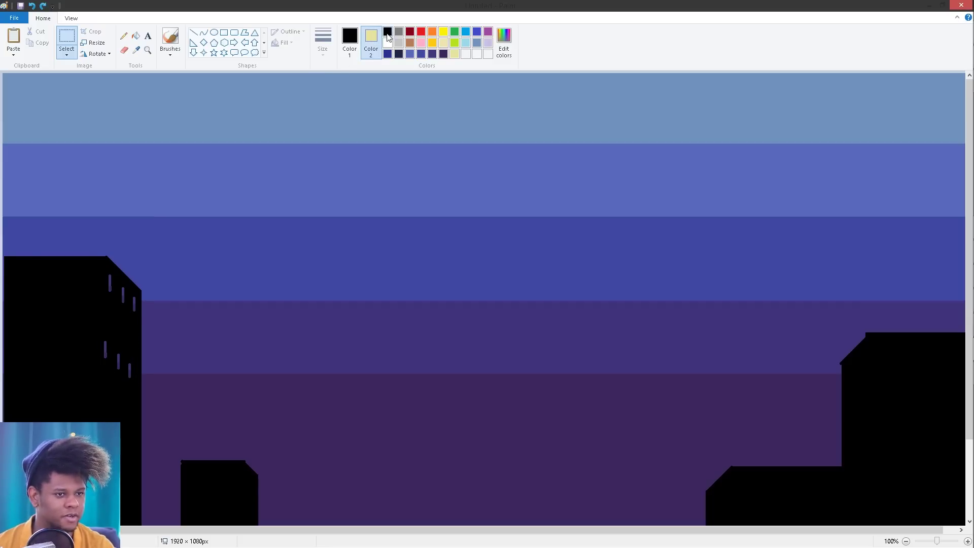
click(387, 32)
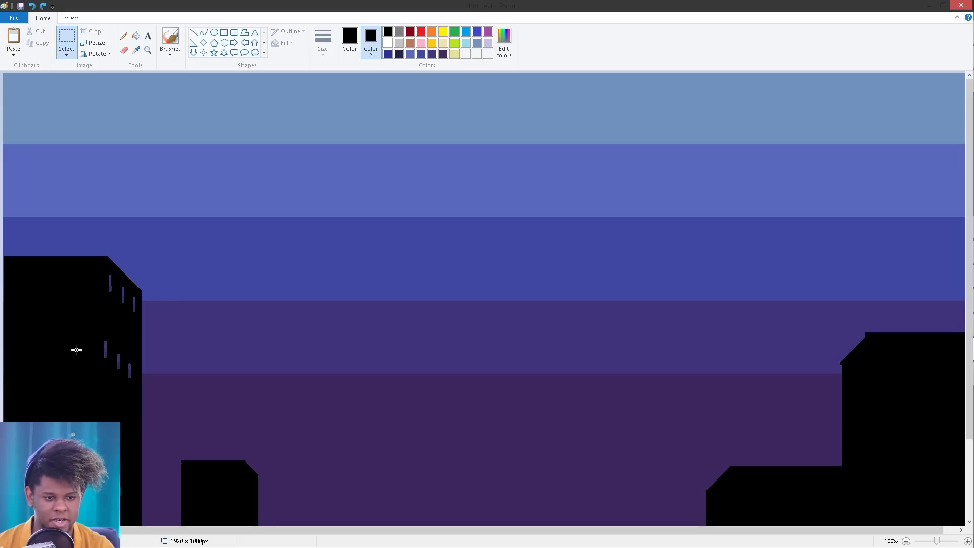
drag(98, 333, 139, 391)
mouse_move(120, 355)
mouse_down()
mouse_move(115, 298)
mouse_move(138, 237)
mouse_move(217, 292)
mouse_move(85, 210)
mouse_move(304, 189)
mouse_move(361, 73)
mouse_move(115, 322)
mouse_move(164, 258)
mouse_move(146, 272)
mouse_move(125, 319)
mouse_move(114, 315)
mouse_move(119, 360)
mouse_up()
scroll(120, 361, down, 2)
key(ctrl+v)
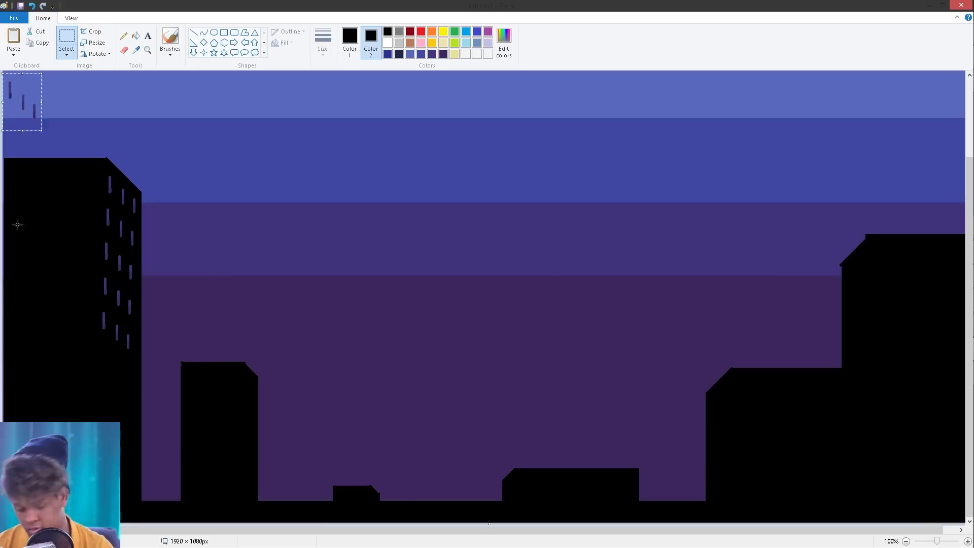
drag(22, 101, 115, 447)
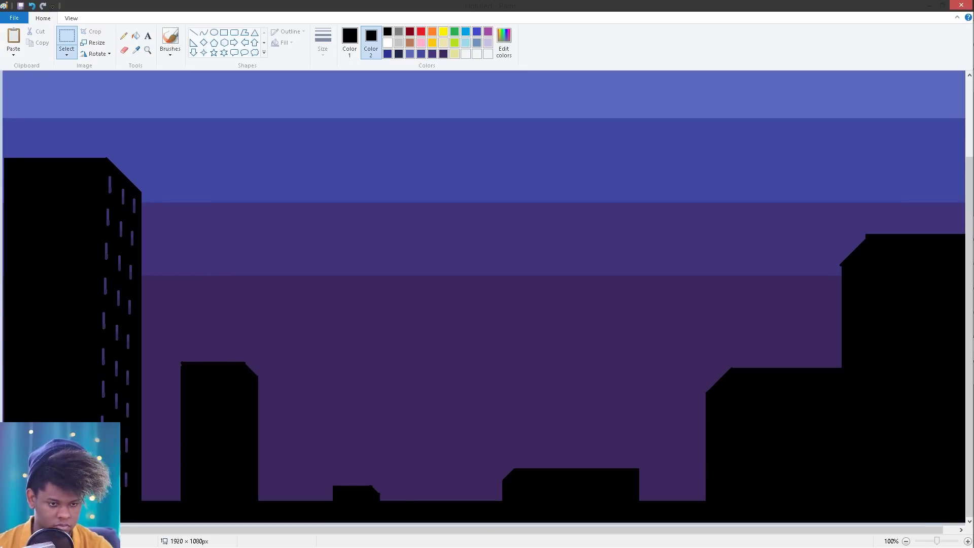
Step: Add window streaks to the right towers, middle building and small blocks
key(ctrl+z)
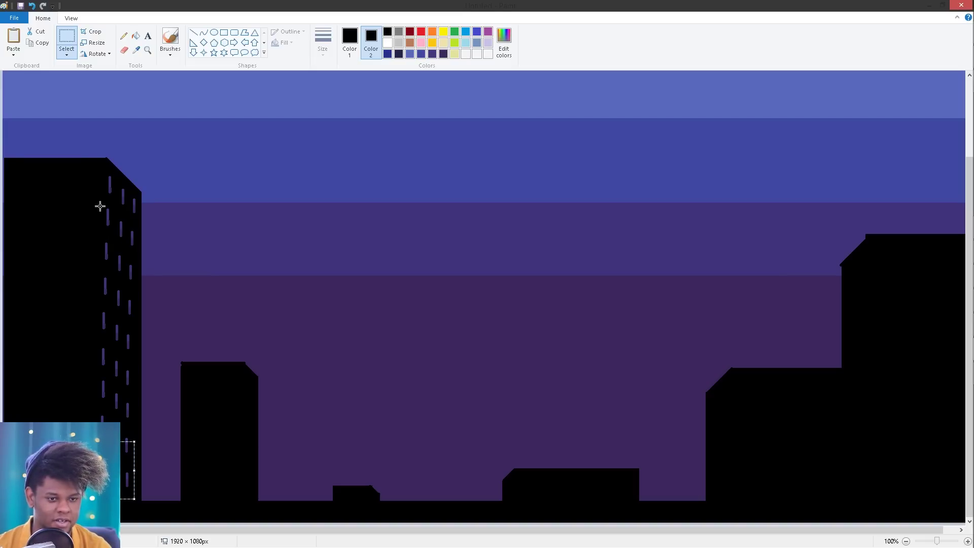
drag(862, 254, 848, 315)
drag(248, 375, 248, 405)
drag(375, 489, 508, 482)
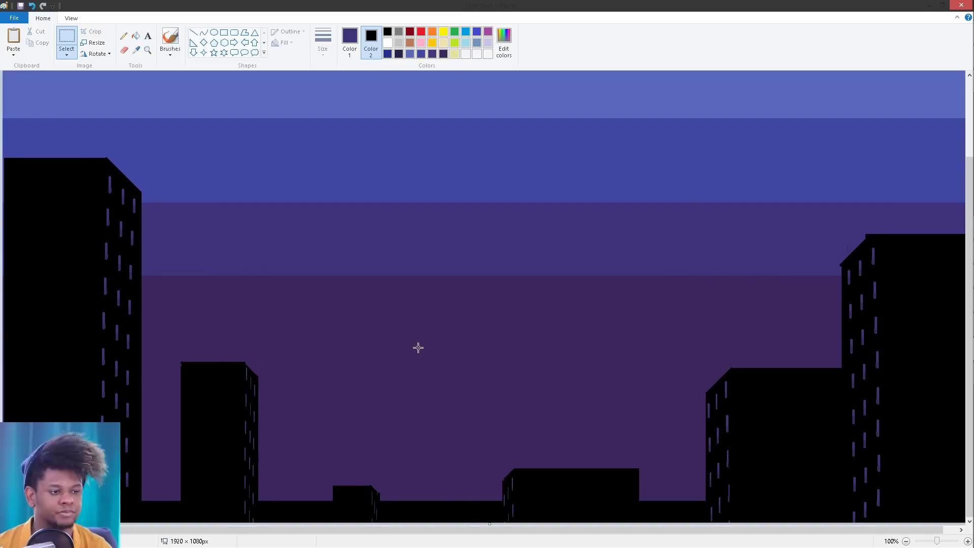
scroll(418, 347, down, 1)
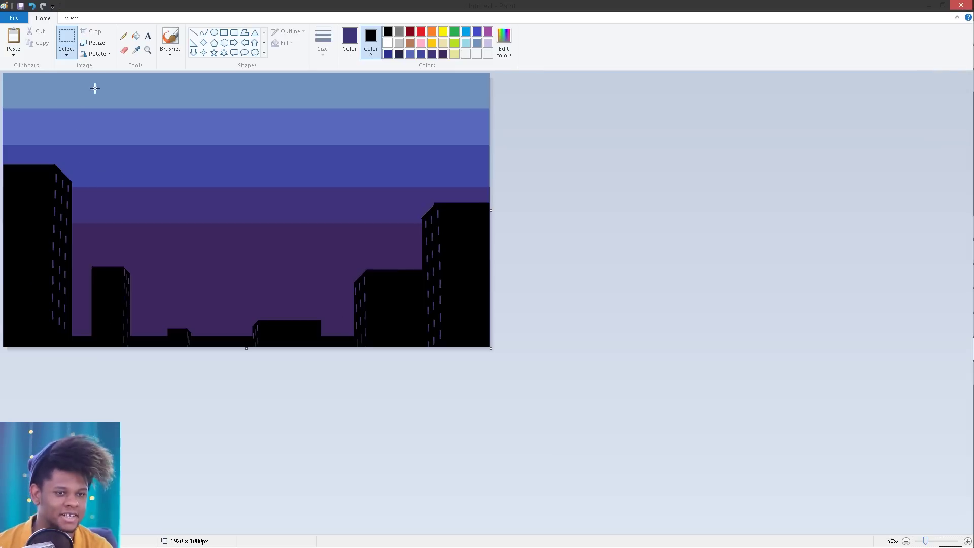
Step: Draw a pale yellow horizontal streak in the top sky with the Pencil
click(123, 35)
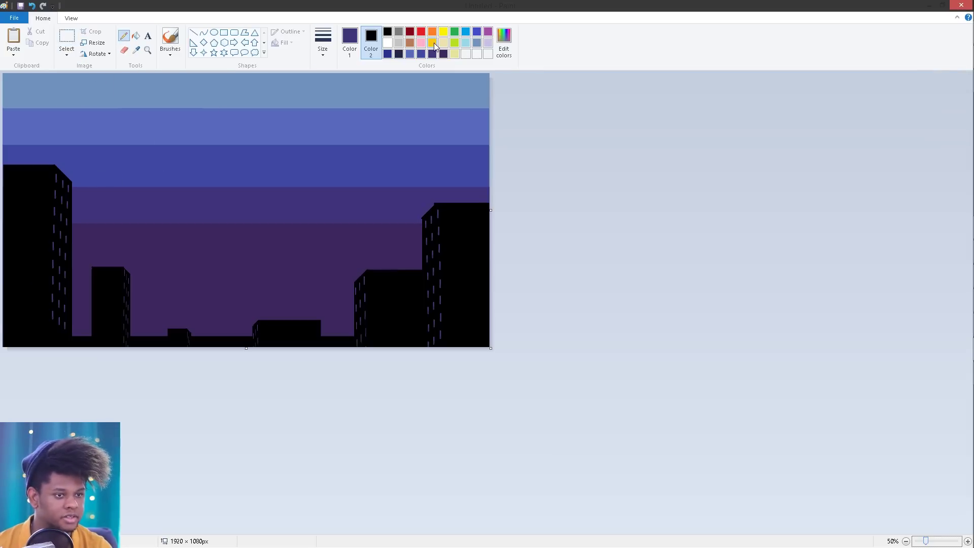
click(454, 53)
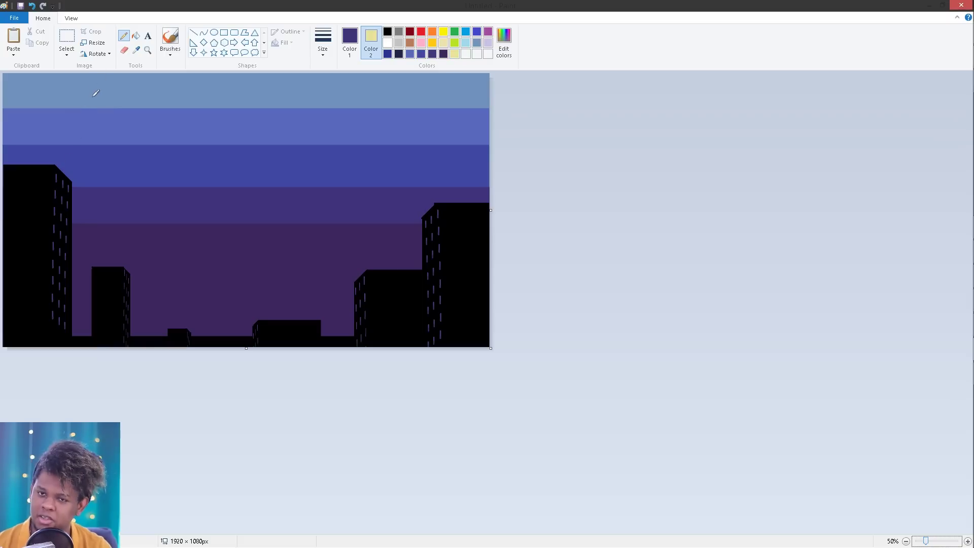
click(66, 90)
shift+click(329, 91)
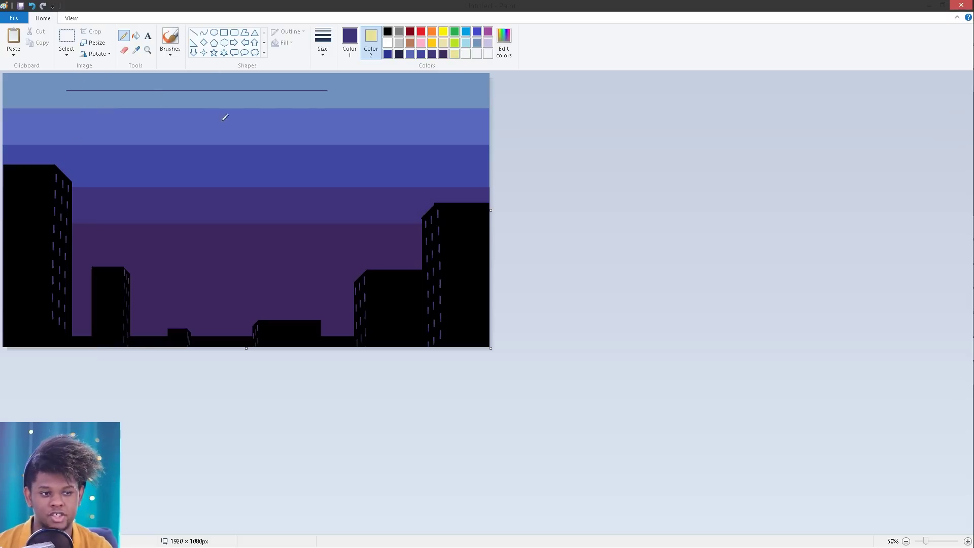
shift+click(439, 90)
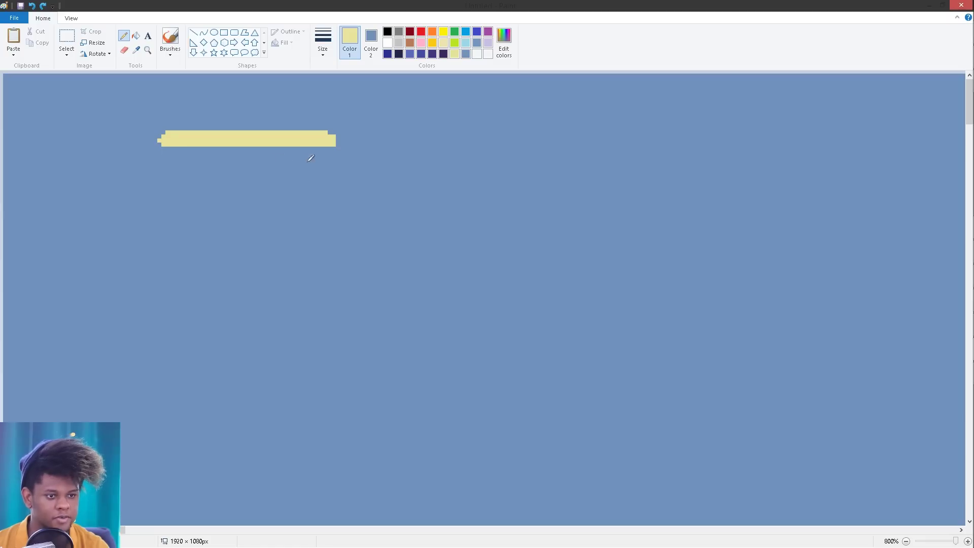
click(334, 154)
drag(305, 154, 351, 151)
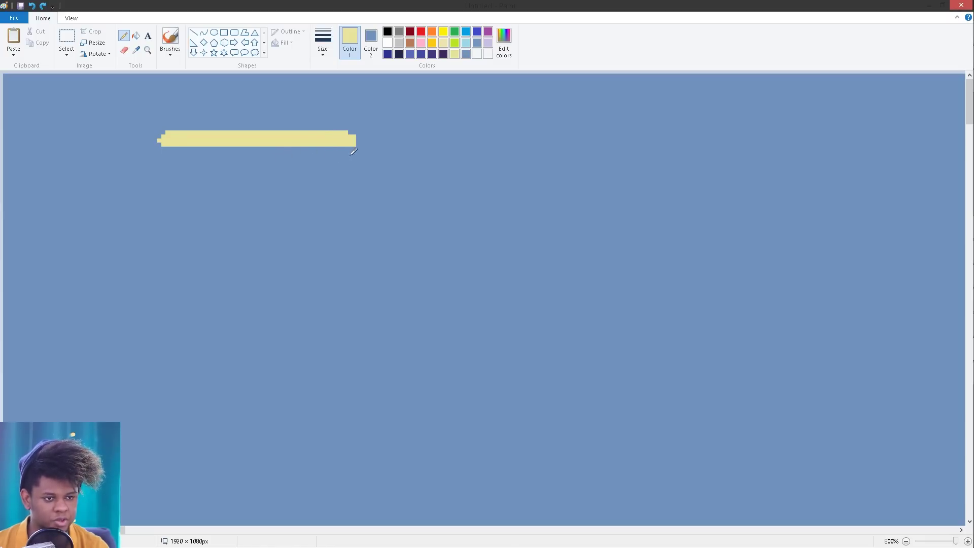
Step: Sketch a yellow Z-in-circle and a Z shape in the sky, then undo both
click(583, 120)
mouse_move(586, 118)
mouse_down()
mouse_move(557, 169)
mouse_move(642, 161)
mouse_move(592, 195)
mouse_move(673, 222)
mouse_move(509, 145)
mouse_move(656, 207)
mouse_move(557, 227)
mouse_move(641, 227)
mouse_move(594, 244)
mouse_move(609, 228)
mouse_up()
key(ctrl+z)
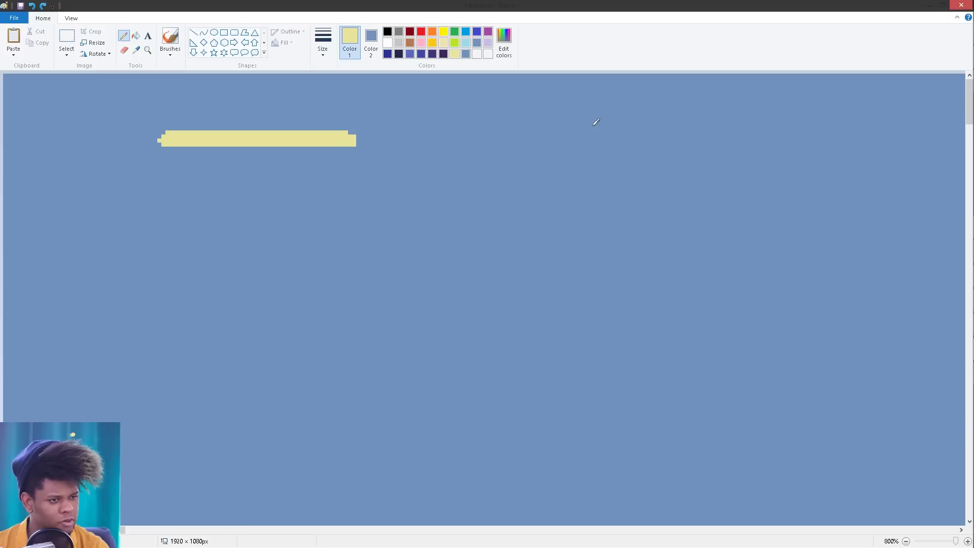
mouse_move(594, 124)
mouse_down()
mouse_move(663, 158)
mouse_move(695, 210)
mouse_move(578, 206)
mouse_up()
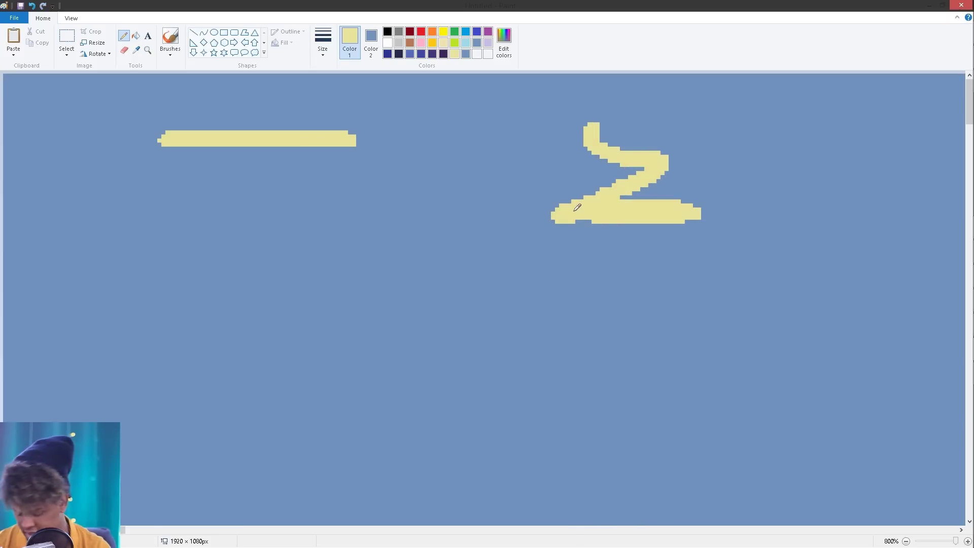
key(ctrl+z)
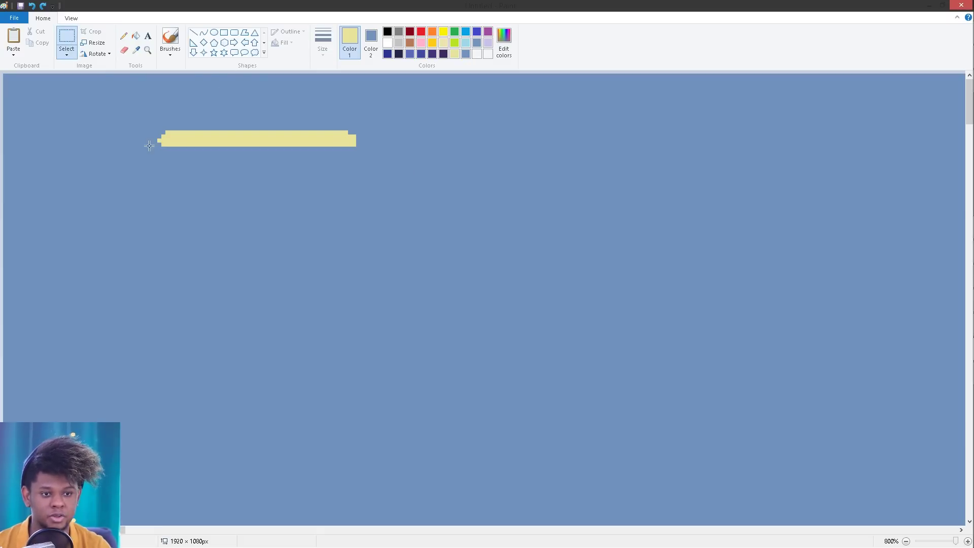
Step: Copy the yellow streak, rotate a pasted copy right 90°, and try forming a cross
mouse_move(387, 189)
mouse_down()
mouse_move(409, 176)
mouse_move(397, 199)
mouse_up()
click(67, 52)
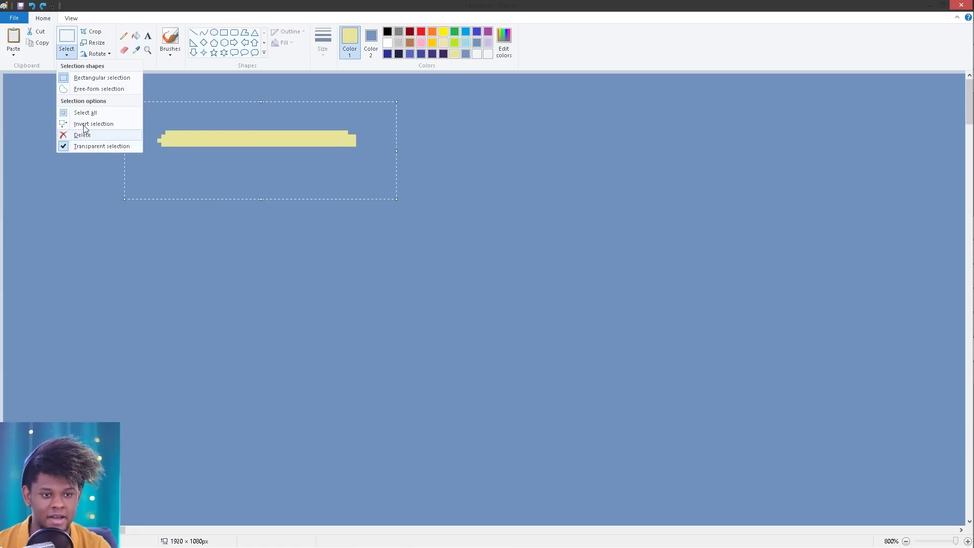
click(273, 9)
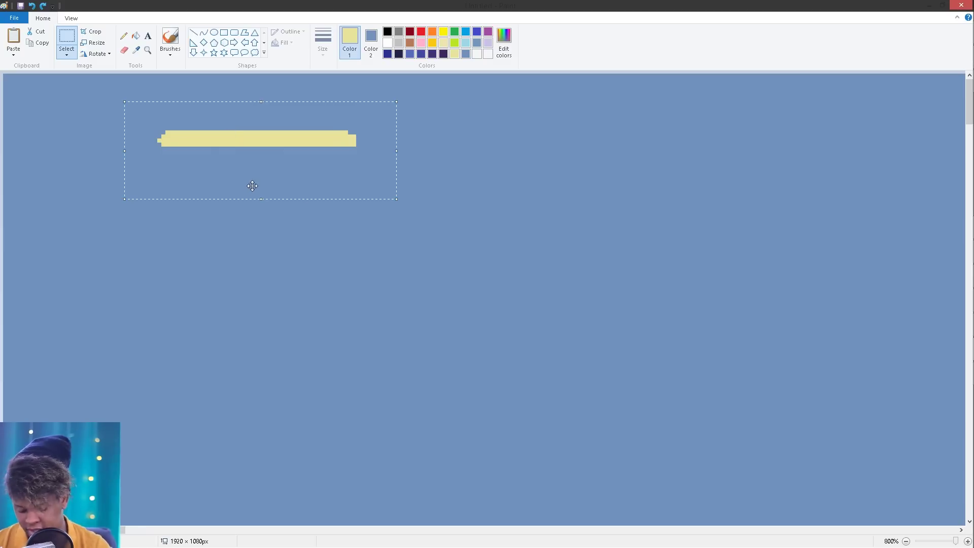
key(ctrl+v)
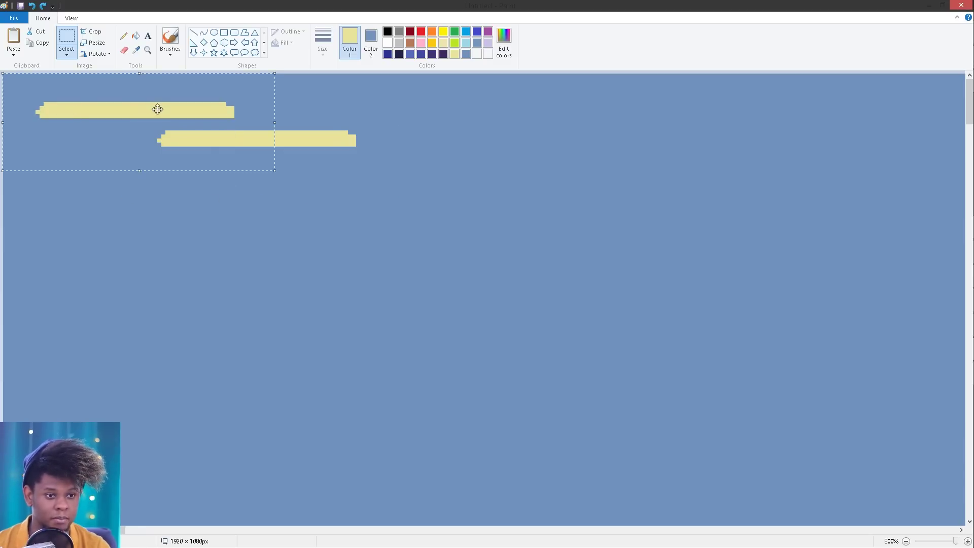
mouse_move(134, 111)
mouse_down()
mouse_move(198, 124)
mouse_move(170, 114)
mouse_move(357, 185)
mouse_move(317, 225)
mouse_up()
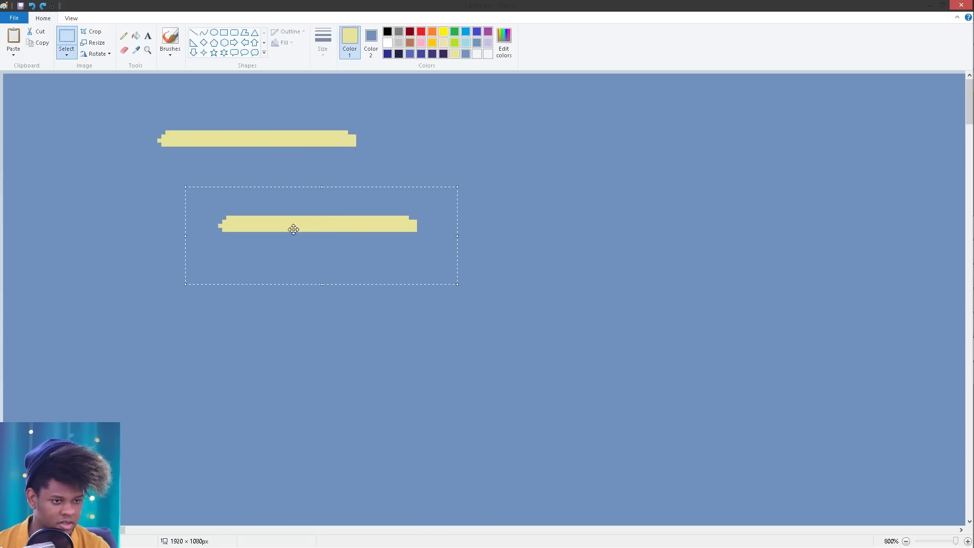
right_click(279, 211)
mouse_move(335, 304)
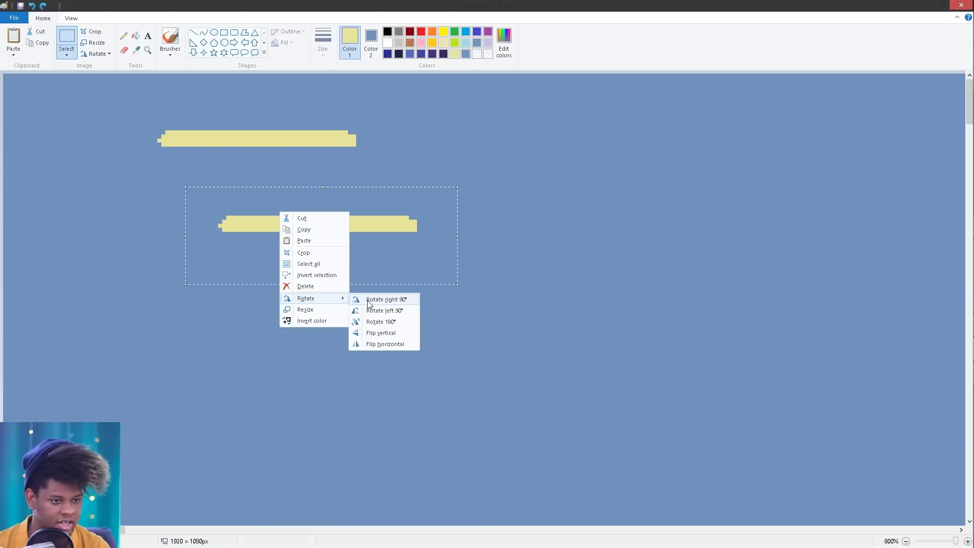
click(378, 300)
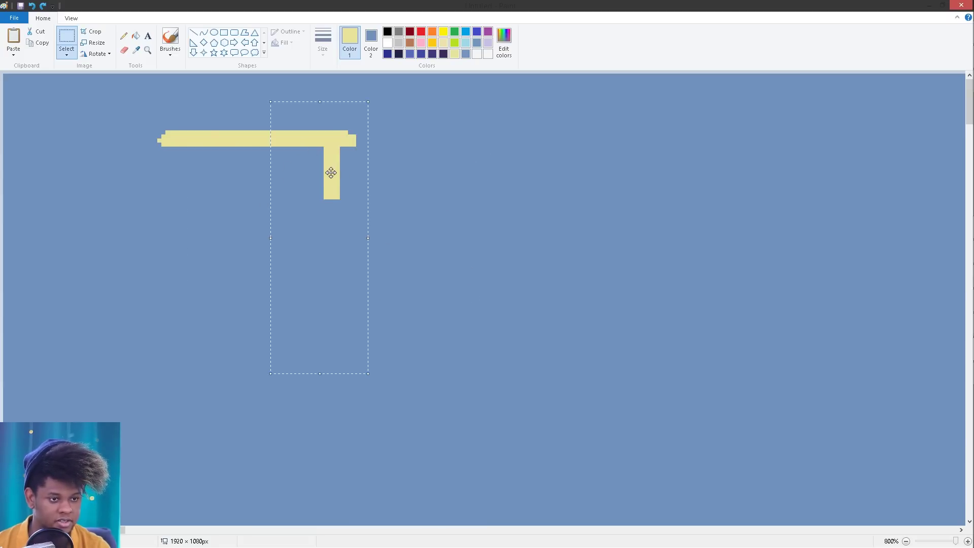
mouse_move(331, 172)
mouse_down()
mouse_move(303, 233)
mouse_move(245, 229)
mouse_move(235, 258)
mouse_up()
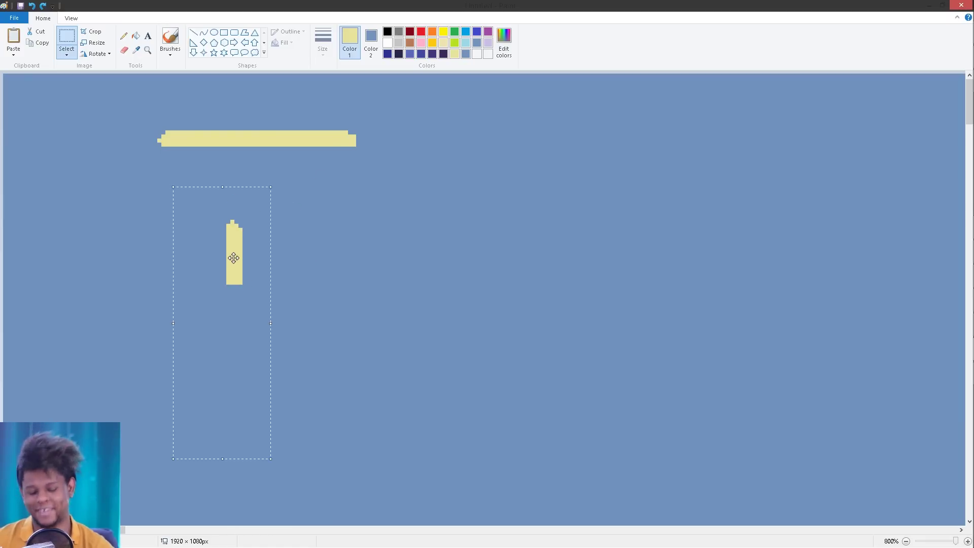
key(Escape)
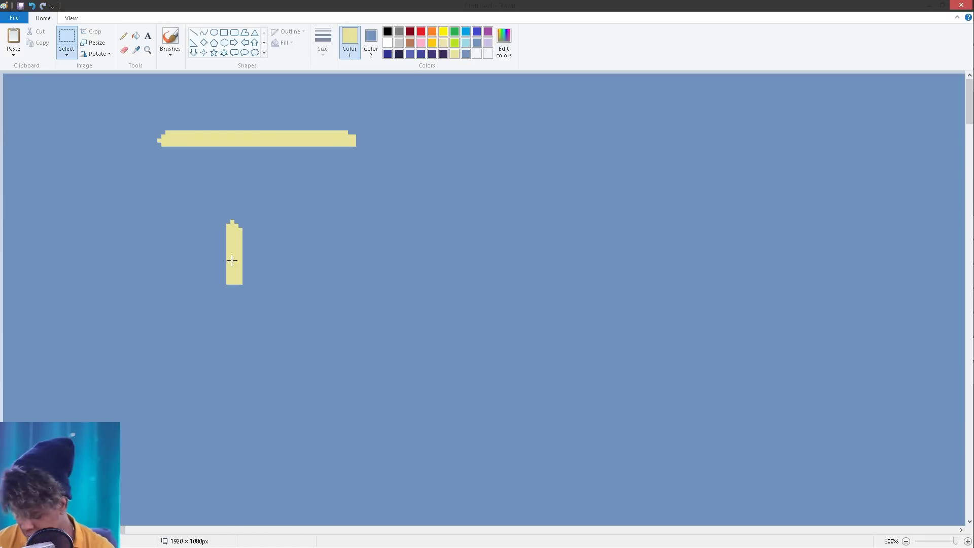
key(ctrl+z)
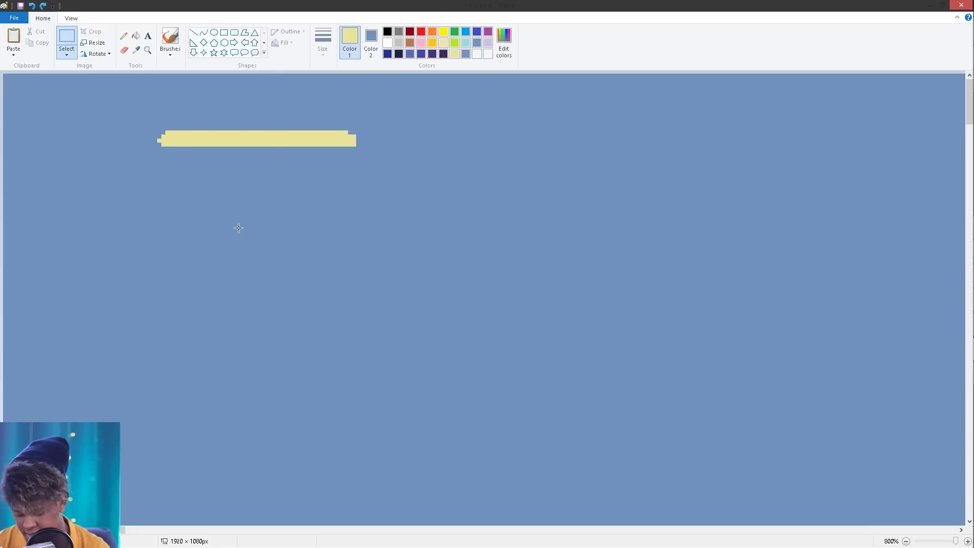
Step: Lay another rotated copy across the horizontal stroke as a star, undoing the extra copies
key(ctrl+v)
mouse_move(98, 111)
mouse_down()
mouse_move(519, 333)
mouse_move(658, 324)
mouse_move(625, 342)
mouse_up()
right_click(625, 341)
mouse_move(676, 429)
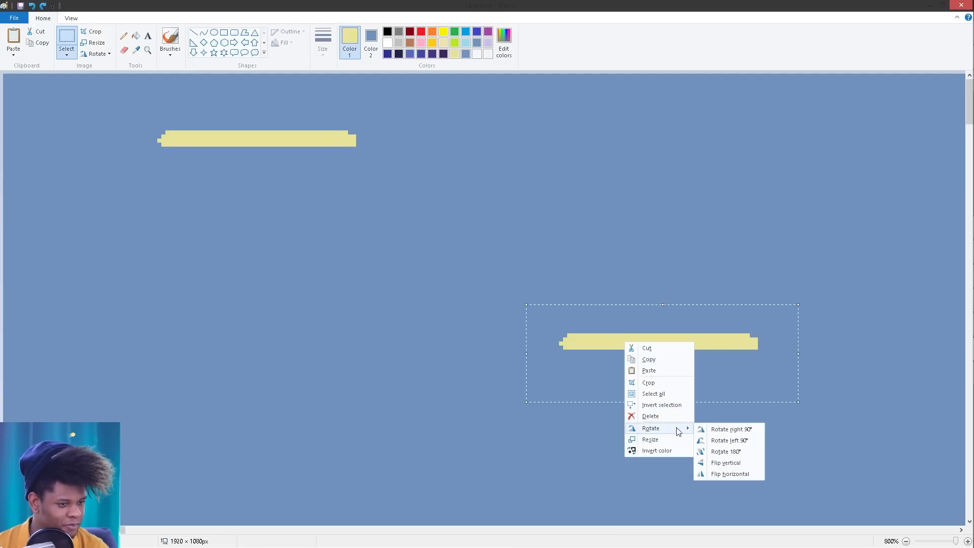
click(719, 431)
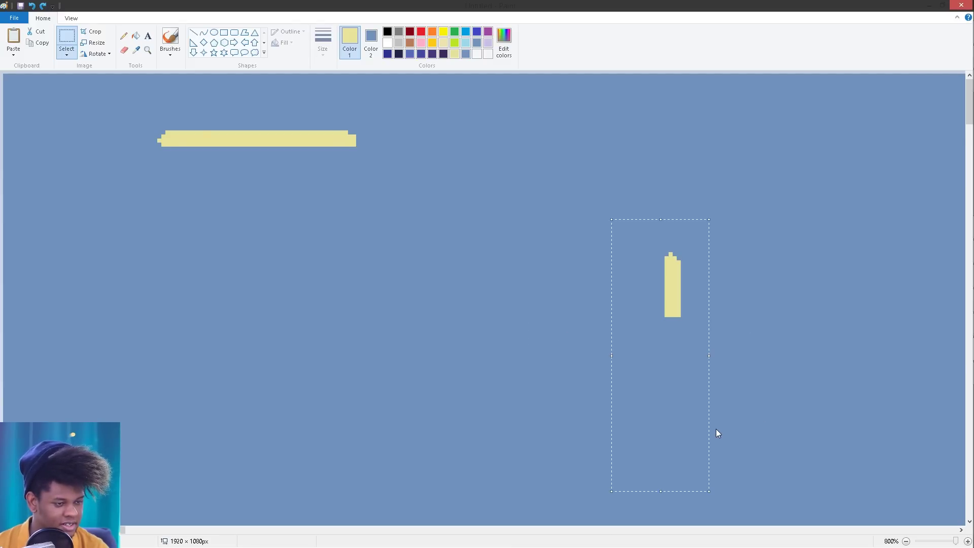
drag(671, 293, 237, 131)
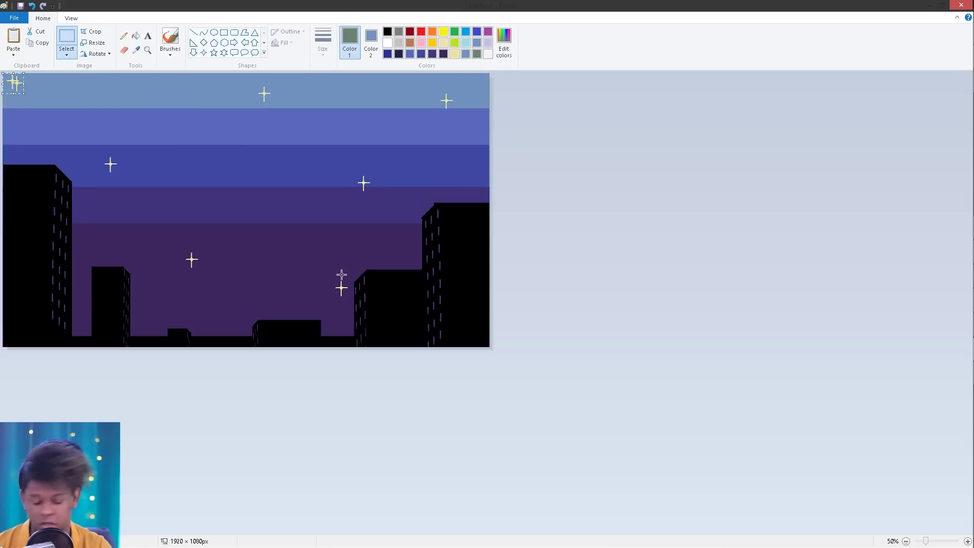
key(ctrl+z)
key(ctrl+z)
key(ctrl+z)
key(ctrl+z)
key(ctrl+z)
key(ctrl+z)
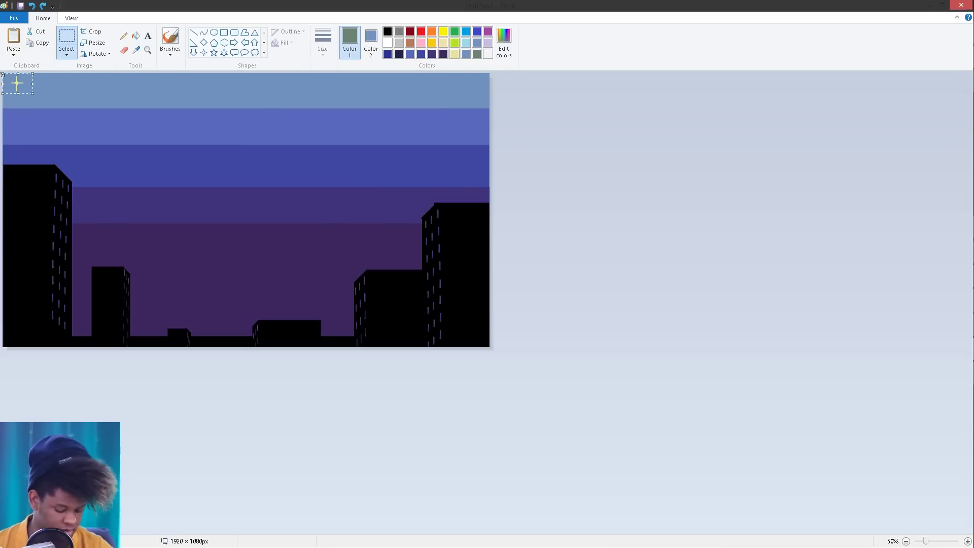
Step: Undo the last top-left star, then choose Four-point star and draw and undo a trial star
key(ctrl+z)
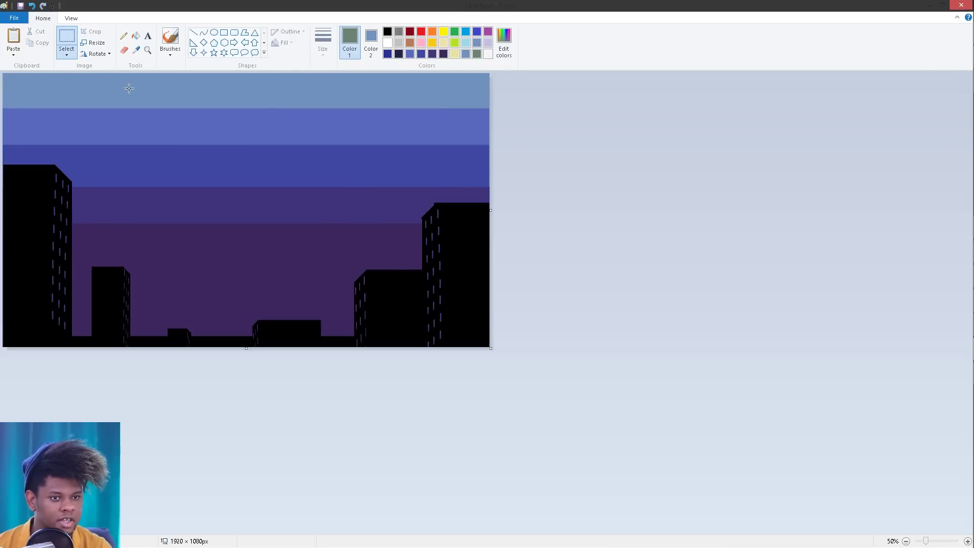
click(204, 54)
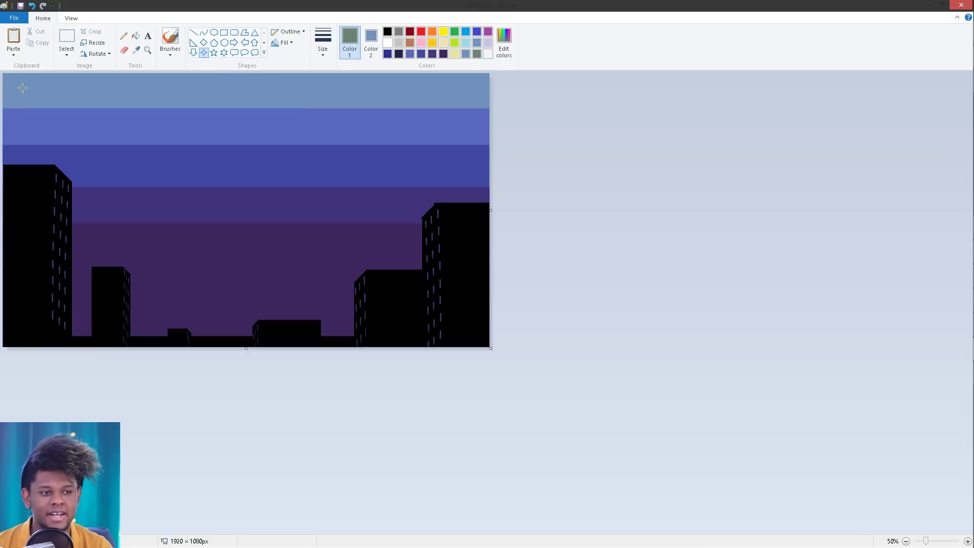
drag(84, 108, 174, 136)
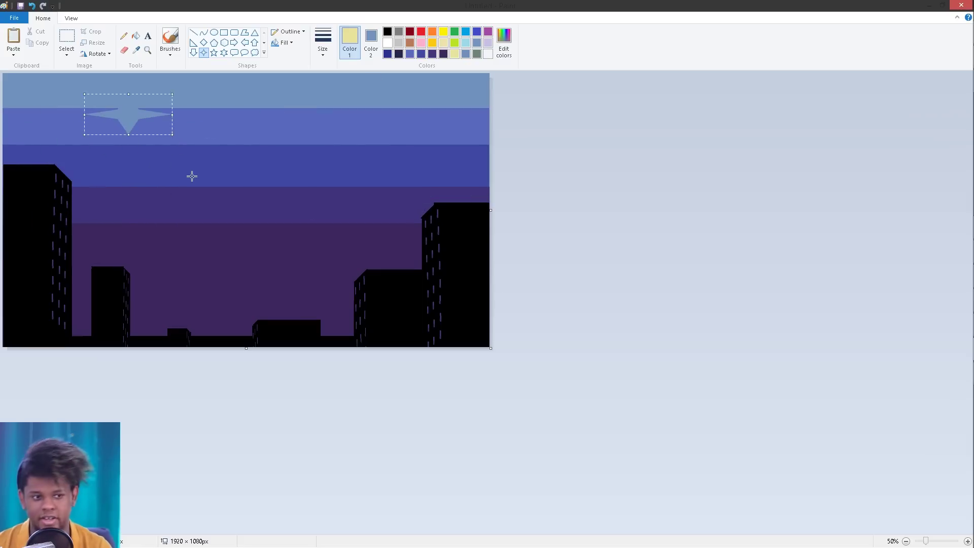
key(ctrl+z)
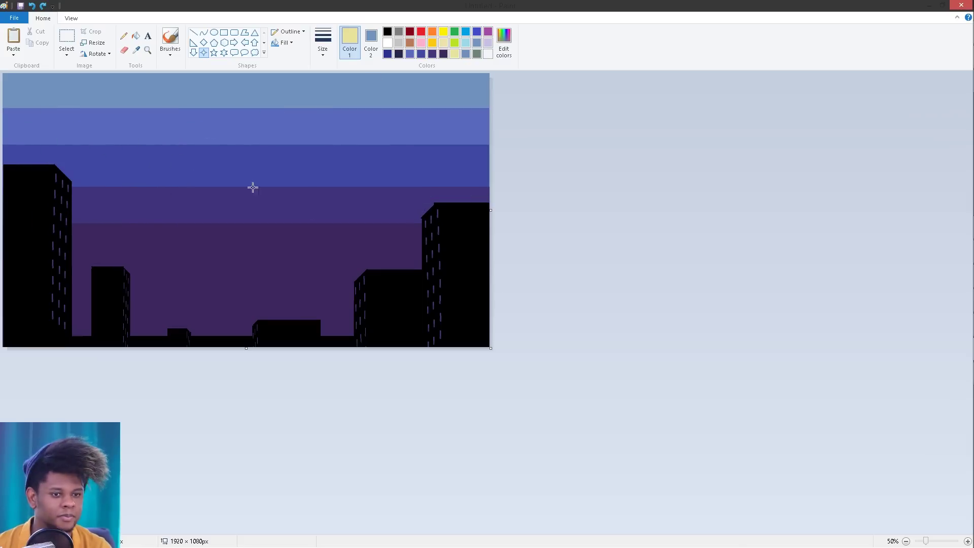
Step: Set both the shape Fill and the shape Outline to Solid color
click(289, 46)
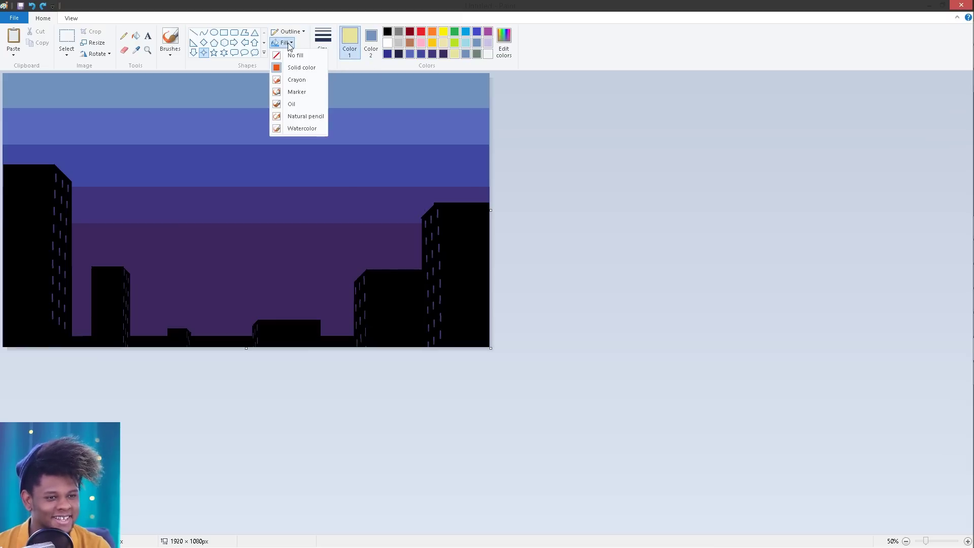
click(294, 68)
click(288, 32)
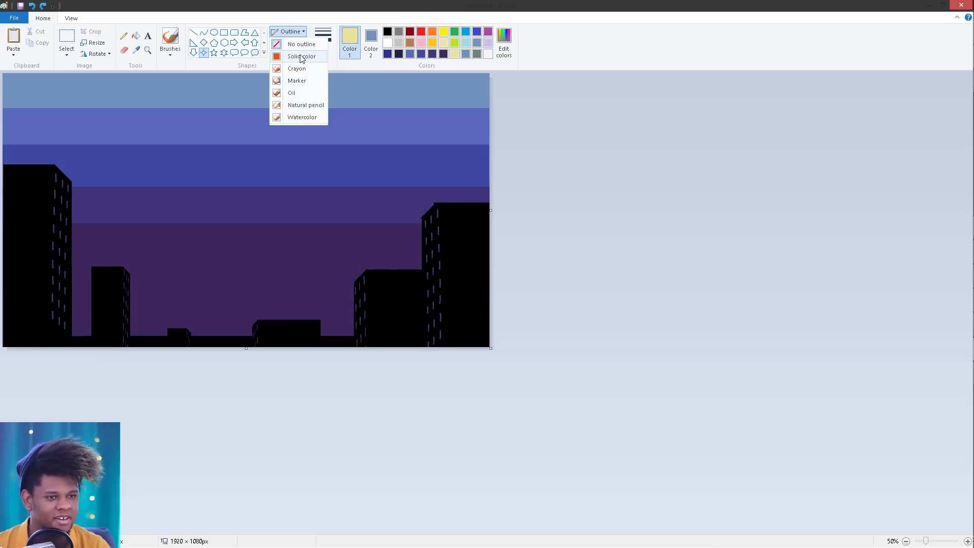
click(301, 57)
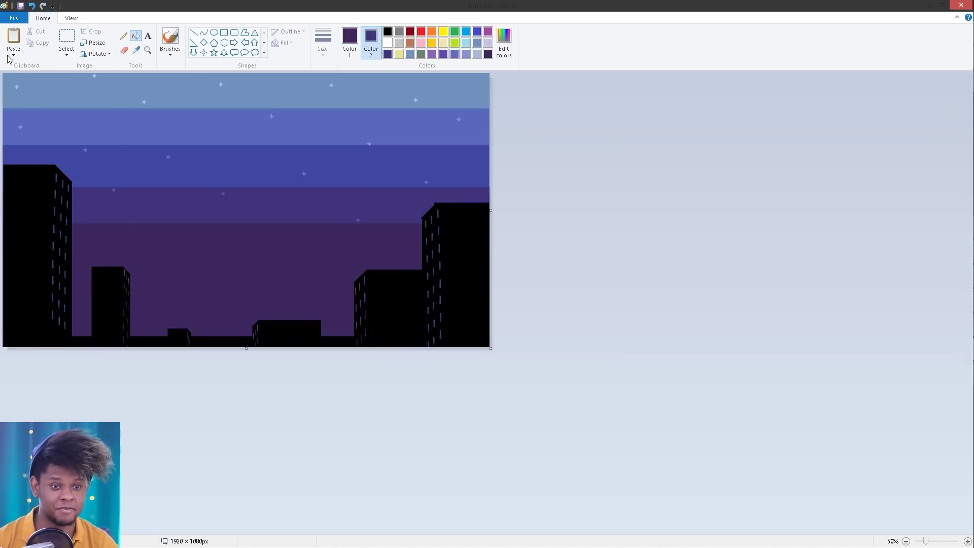
Step: Save as Background.png, then add a rounded box around the title and a pink canvas border
key(ctrl+s)
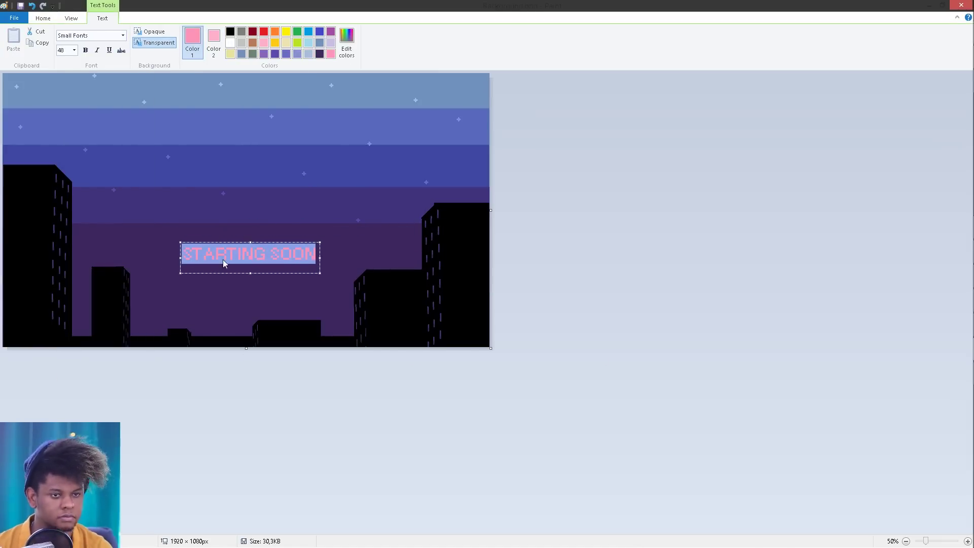
click(169, 234)
drag(169, 234, 304, 269)
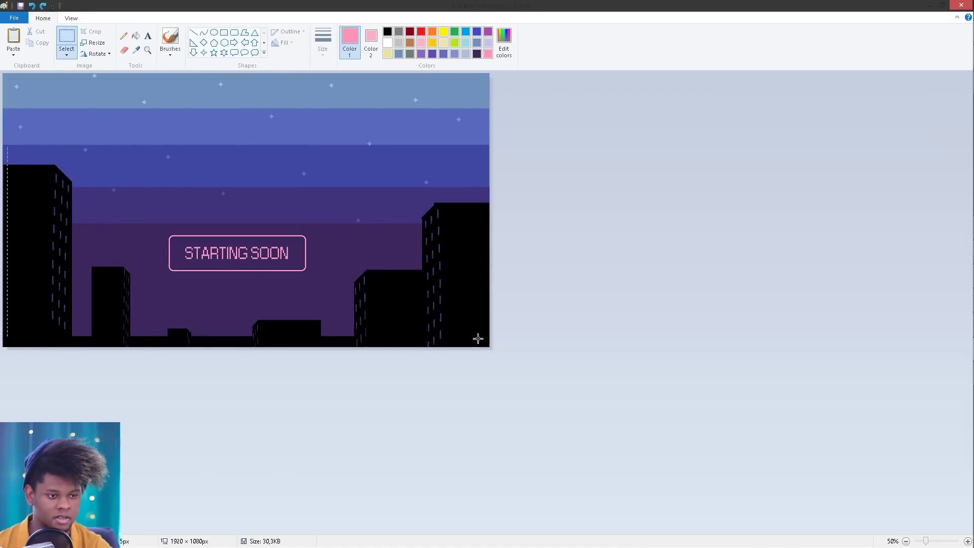
drag(474, 337, 7, 78)
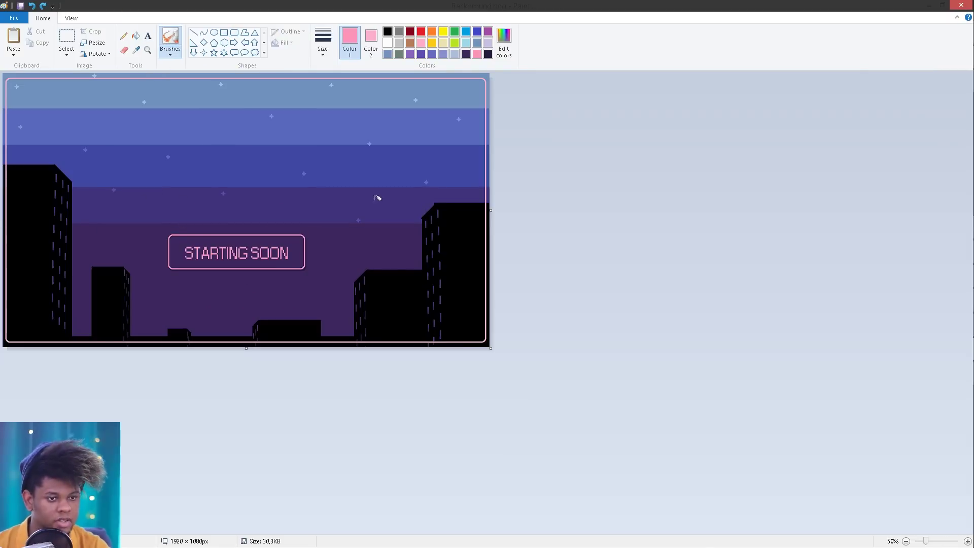
Step: Zoom in on the title box and paint over the pink spray in dark purple
click(170, 54)
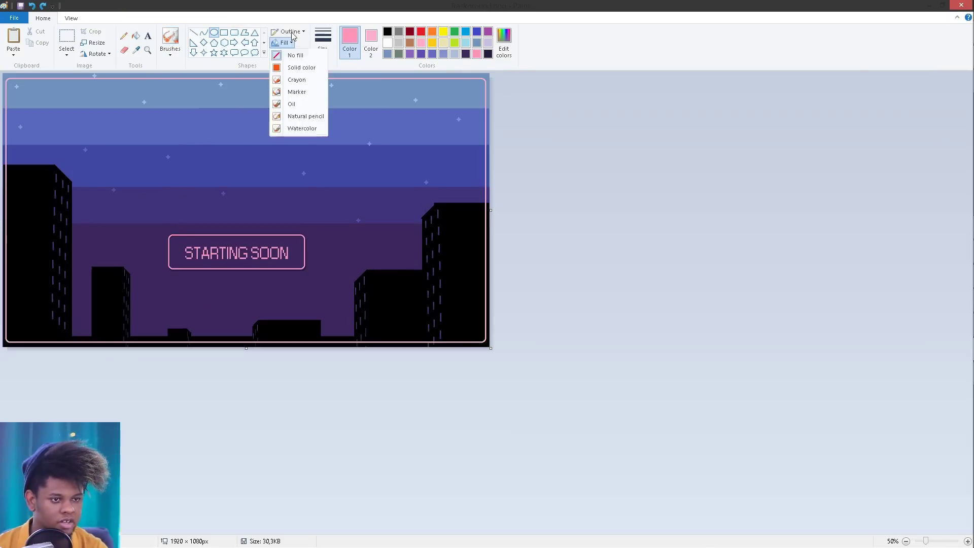
click(284, 89)
scroll(196, 279, up, 1)
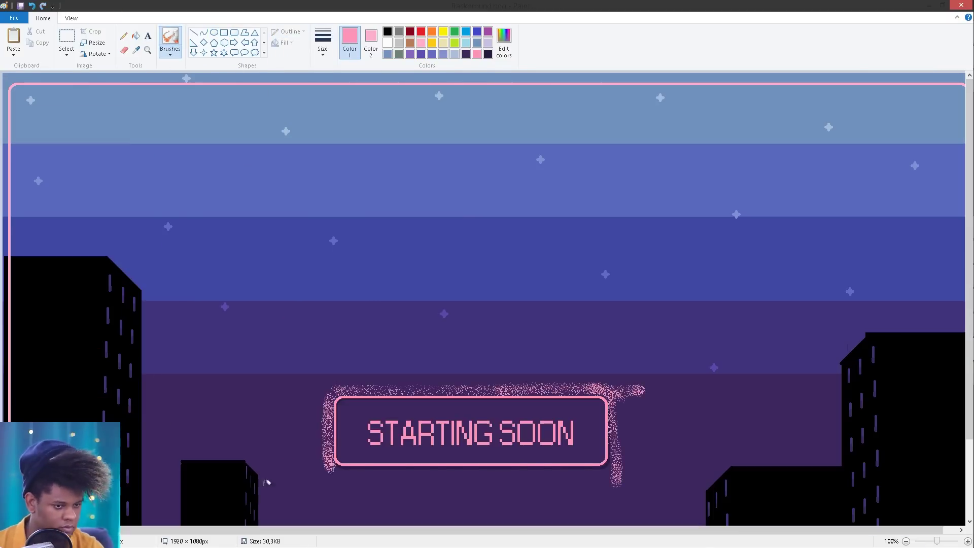
mouse_move(266, 482)
mouse_down()
mouse_move(642, 391)
mouse_move(611, 474)
mouse_up()
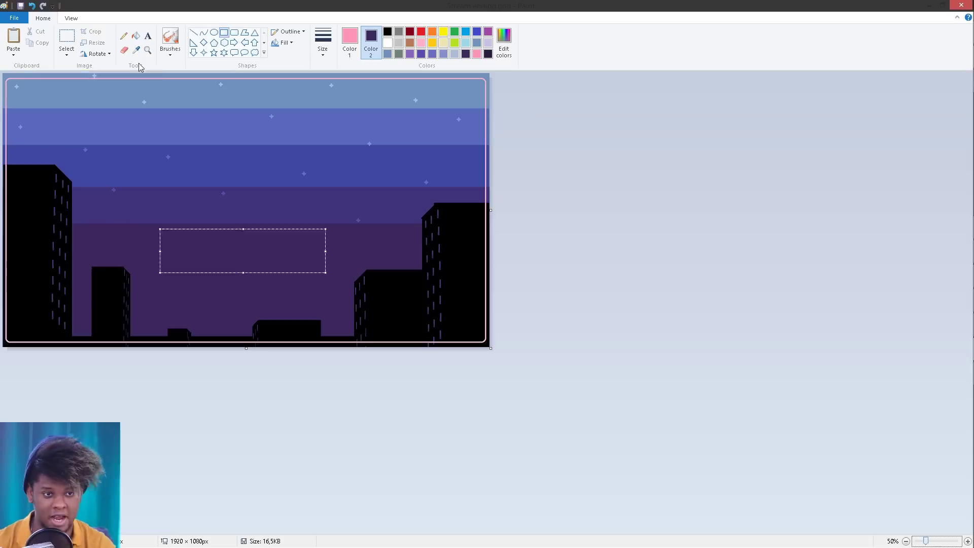
click(224, 34)
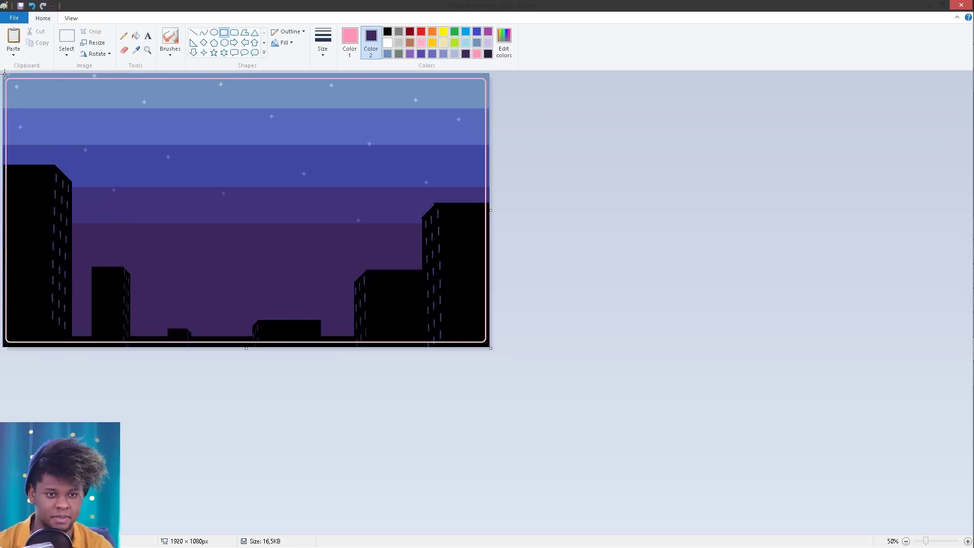
Step: Fill the canvas dark purple, shrink it to about 1290 × 756 px, and place the pink-framed panel
drag(5, 75, 490, 348)
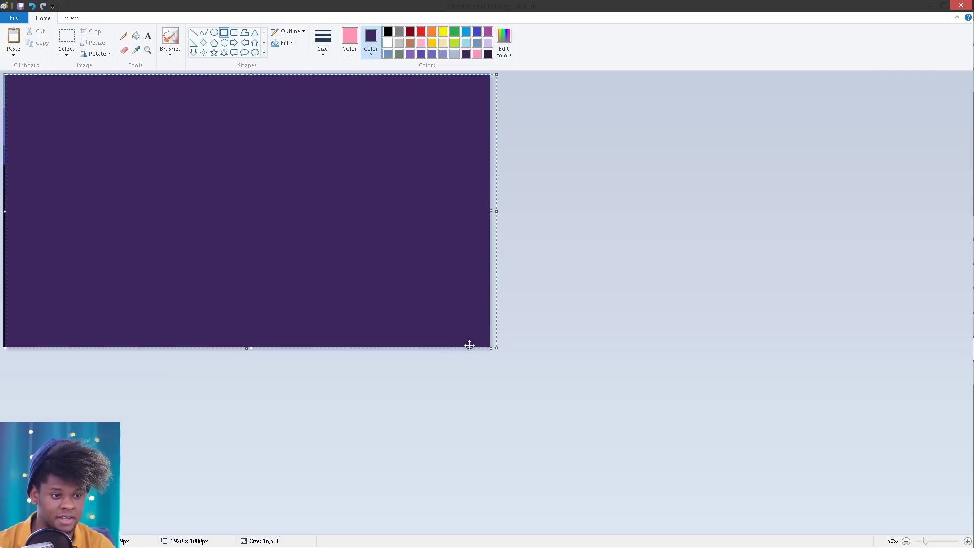
drag(497, 348, 339, 238)
key(alt)
key(alt)
key(alt)
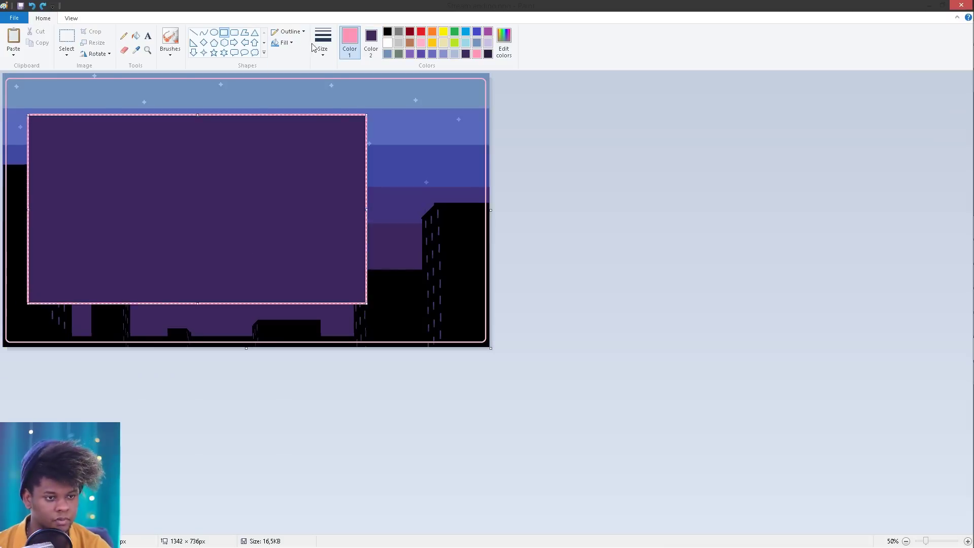
drag(104, 191, 90, 192)
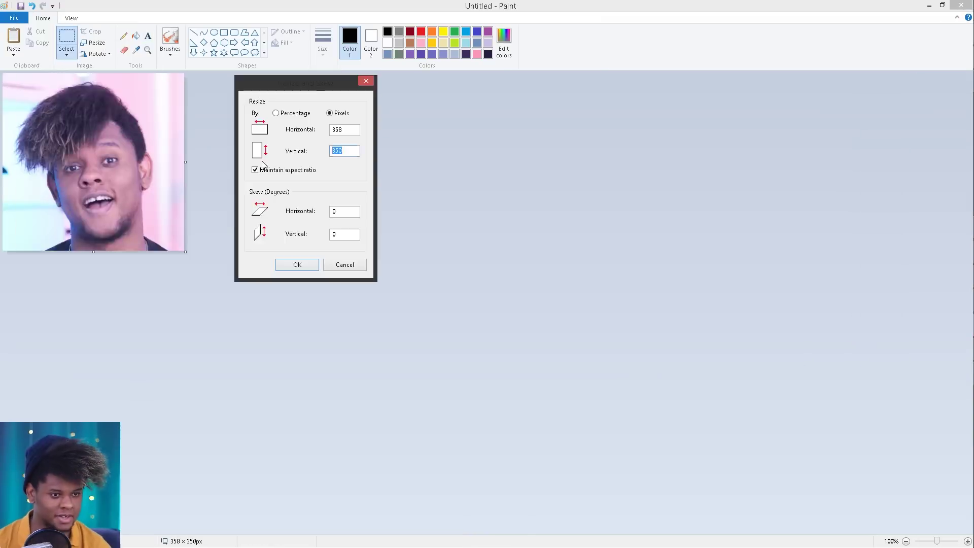
Step: Shrink the portrait photo with Resize so it becomes pixelated
click(14, 18)
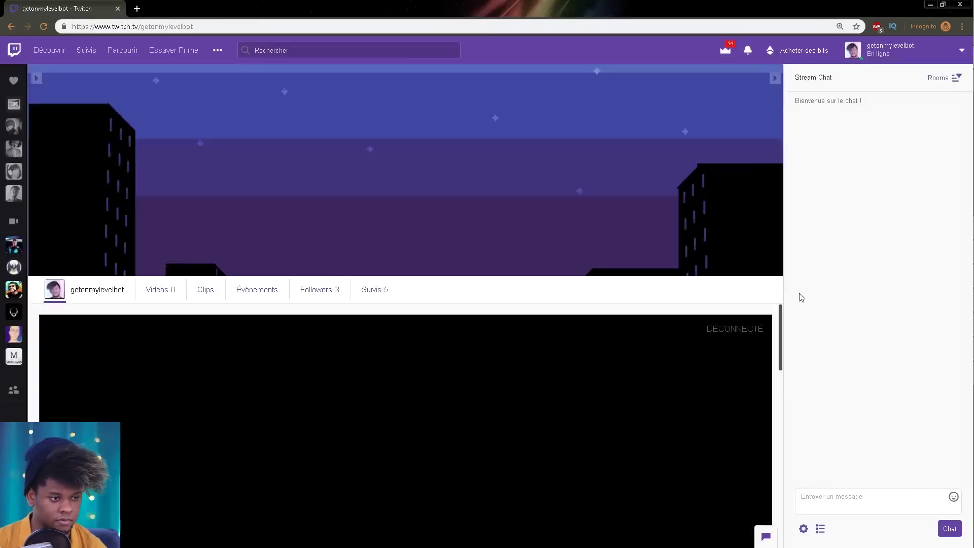
Step: Reload the Twitch channel page and scroll through the new OFFLINE screen, banner and panels
click(43, 26)
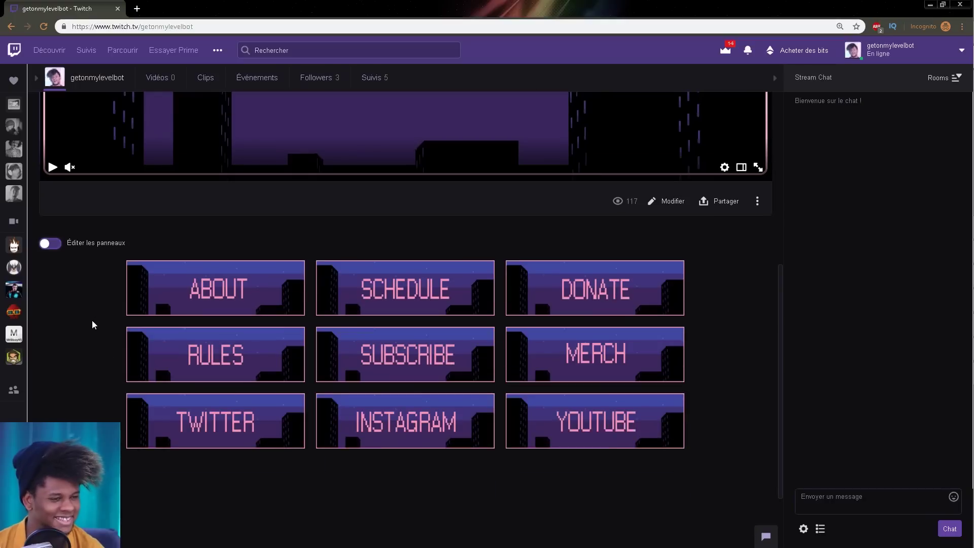
scroll(92, 318, up, 2)
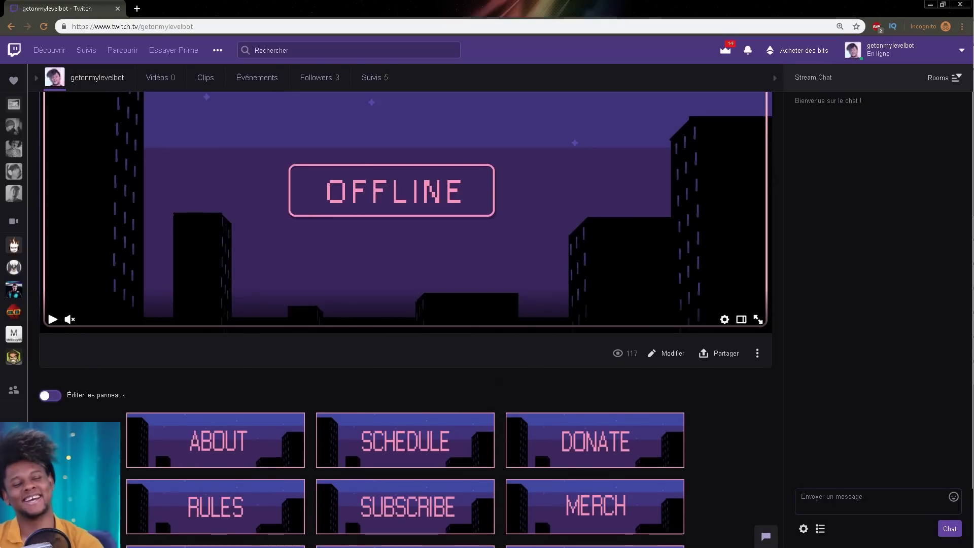
scroll(93, 379, up, 3)
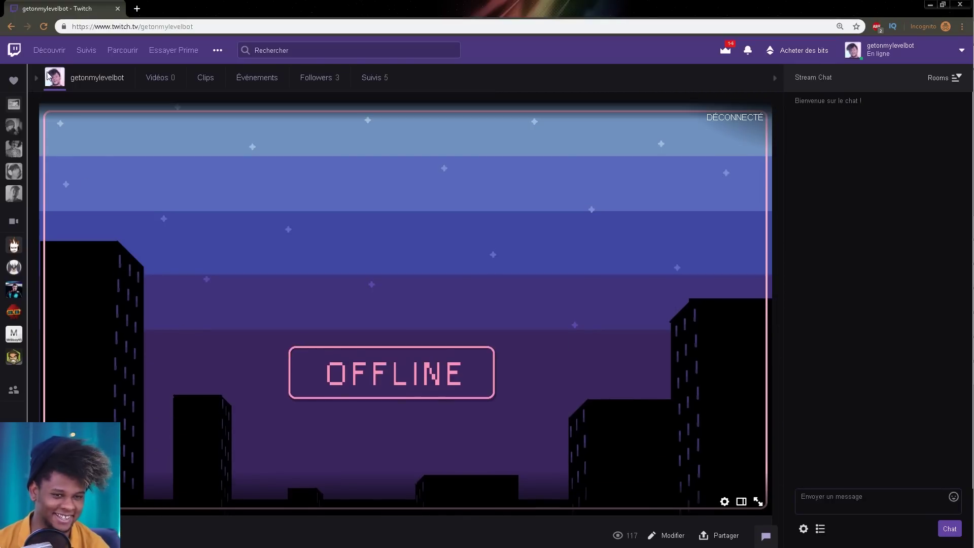
scroll(120, 159, up, 4)
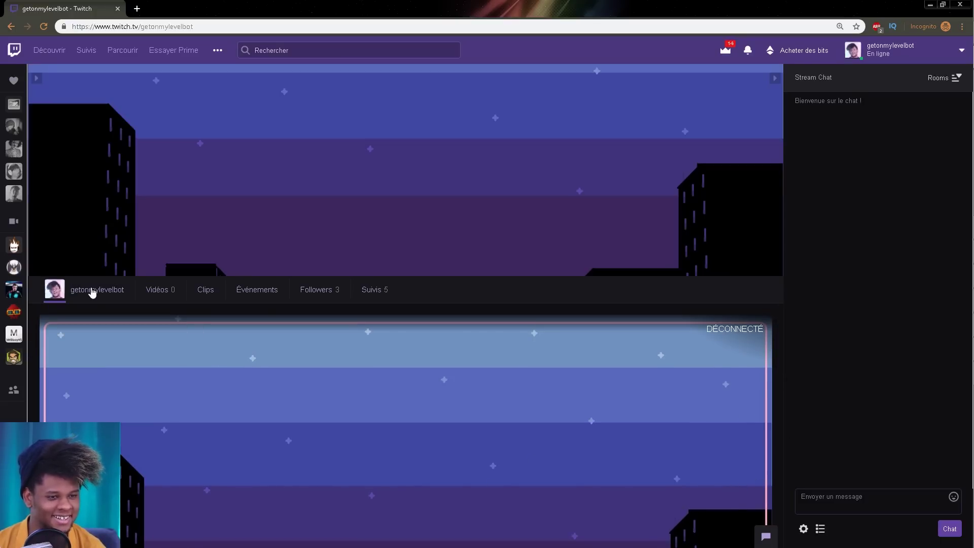
scroll(91, 293, down, 9)
scroll(80, 392, down, 4)
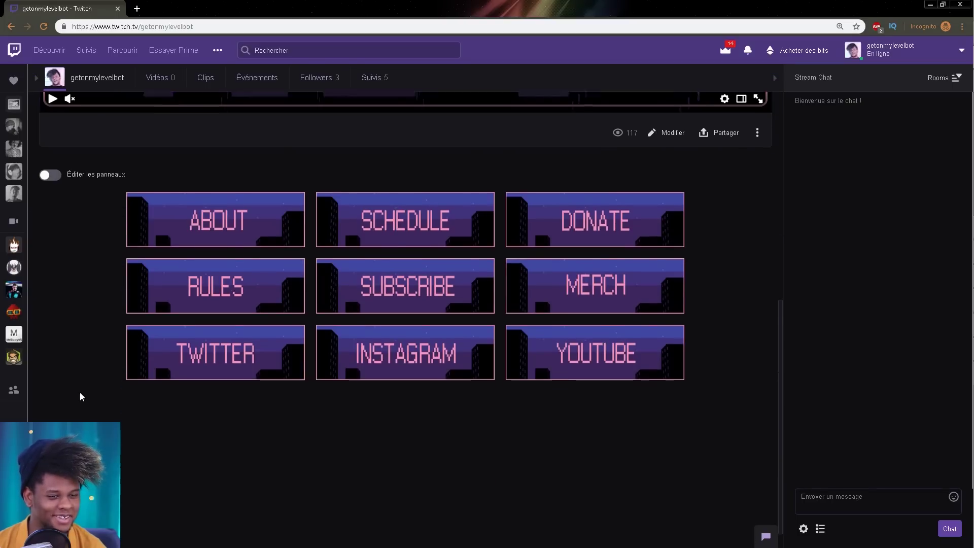
scroll(71, 395, up, 4)
scroll(68, 395, up, 1)
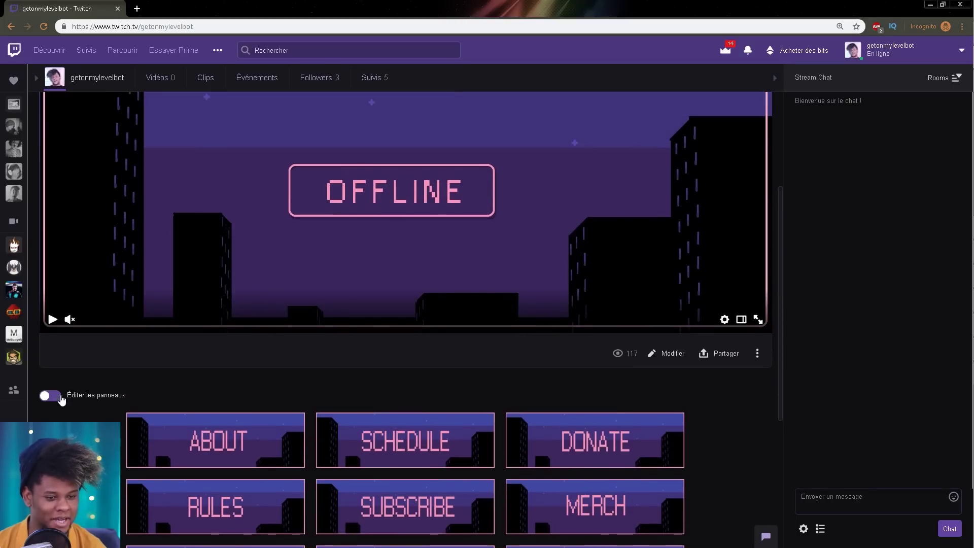
scroll(68, 395, up, 4)
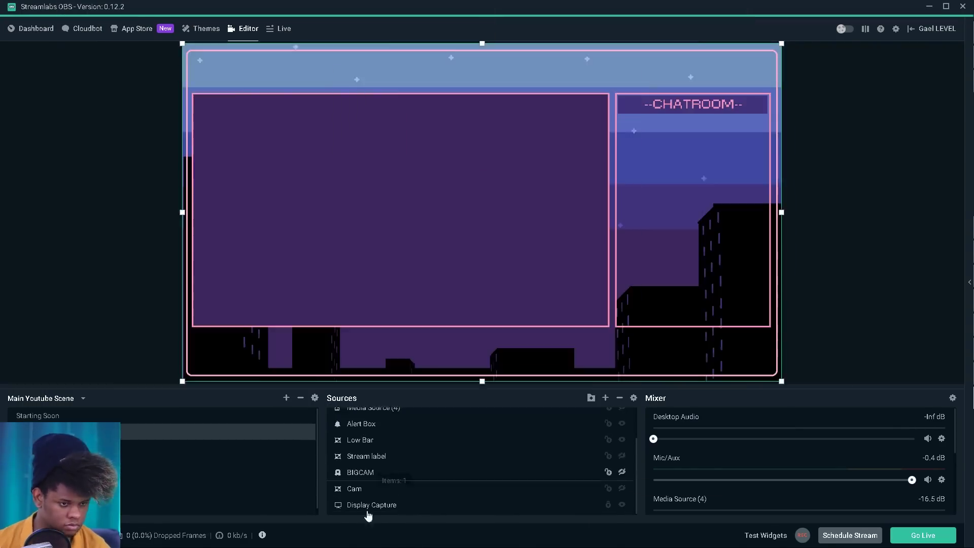
Step: Move Intermission overlay beneath BIGCAM to reveal the webcam, check the Low Bar ticker, and minimize OBS Studio
drag(368, 515, 370, 482)
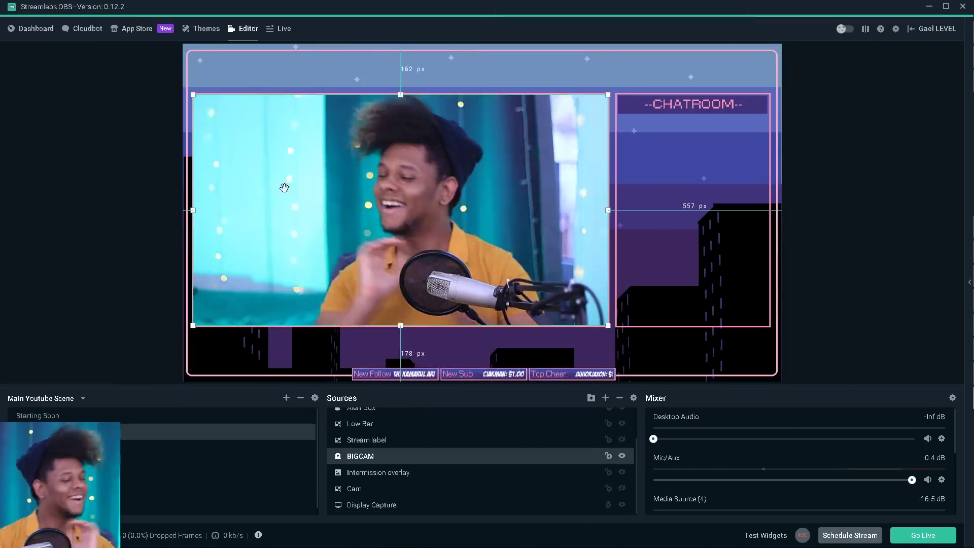
click(360, 424)
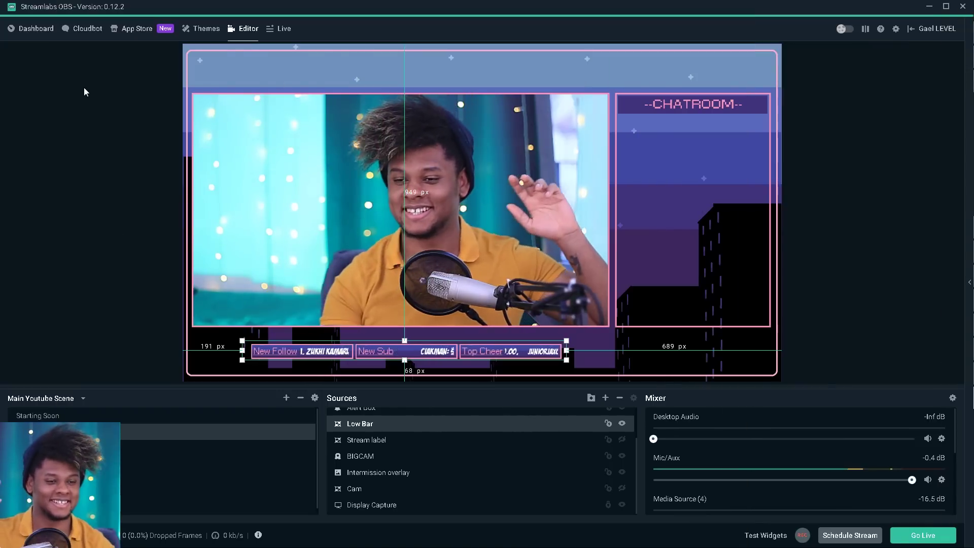
click(26, 156)
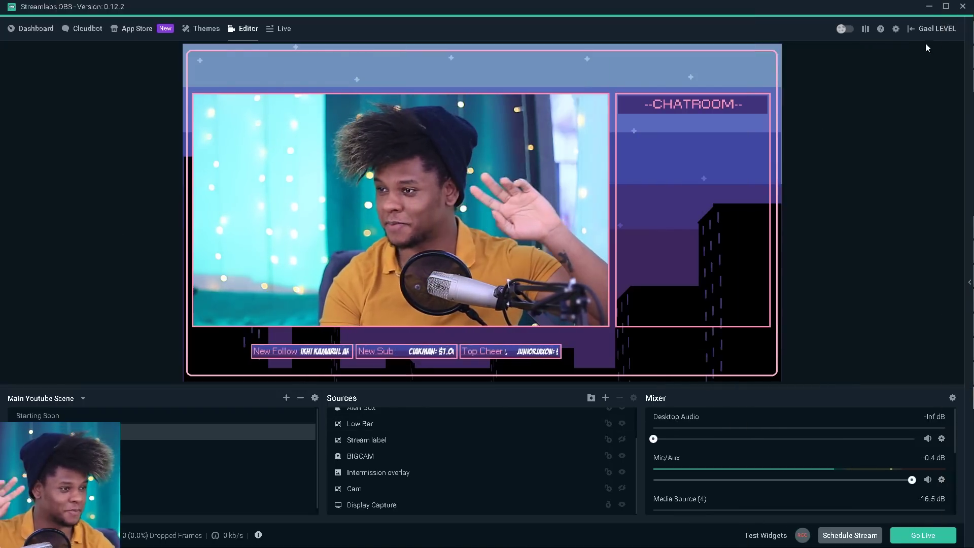
click(958, 82)
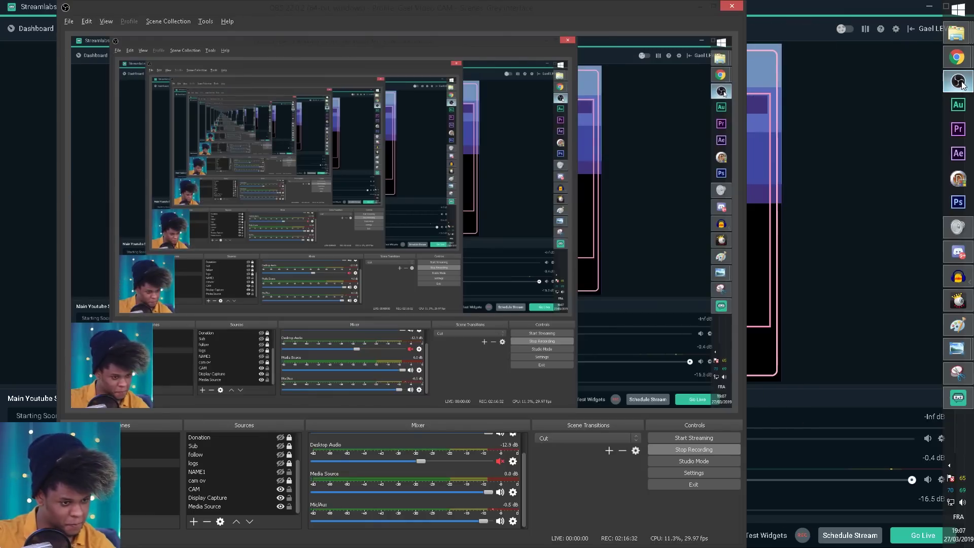
click(958, 83)
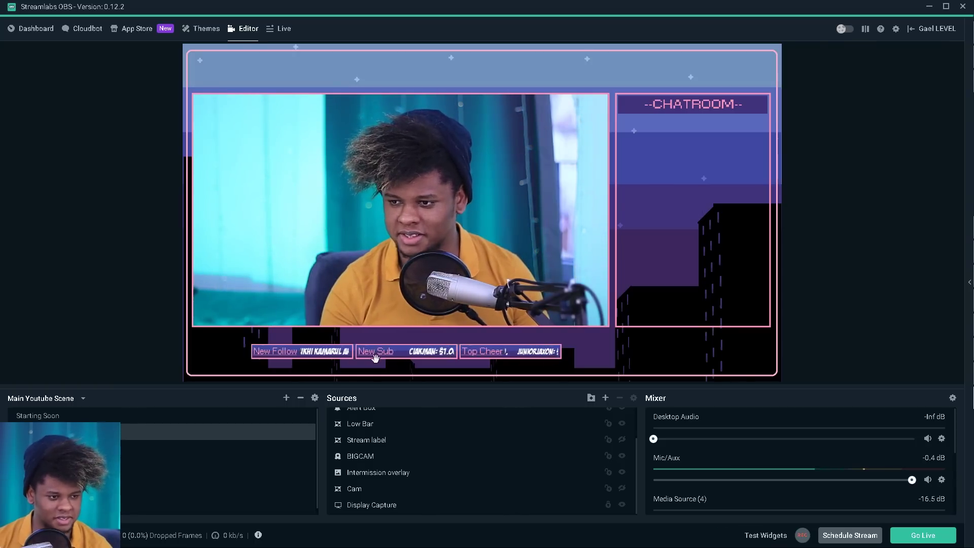
click(66, 416)
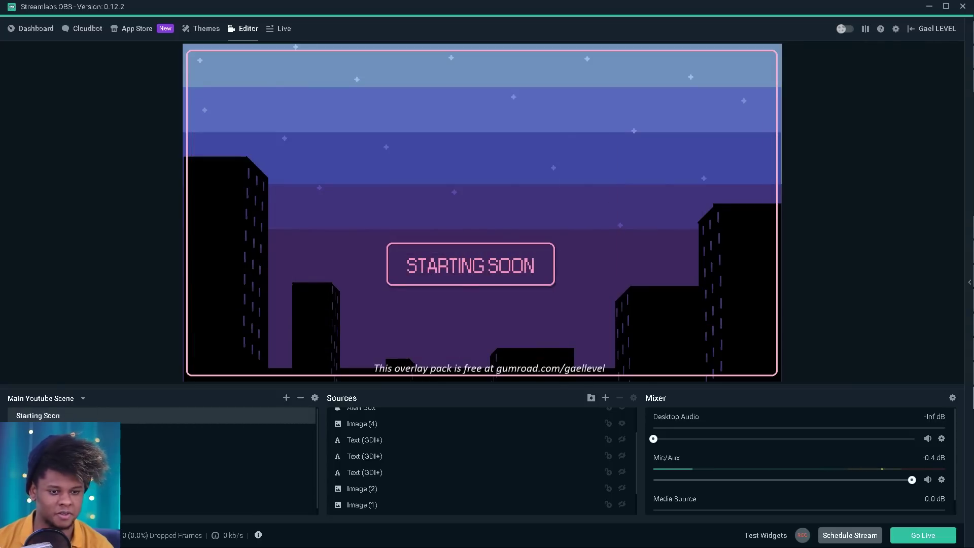
click(66, 431)
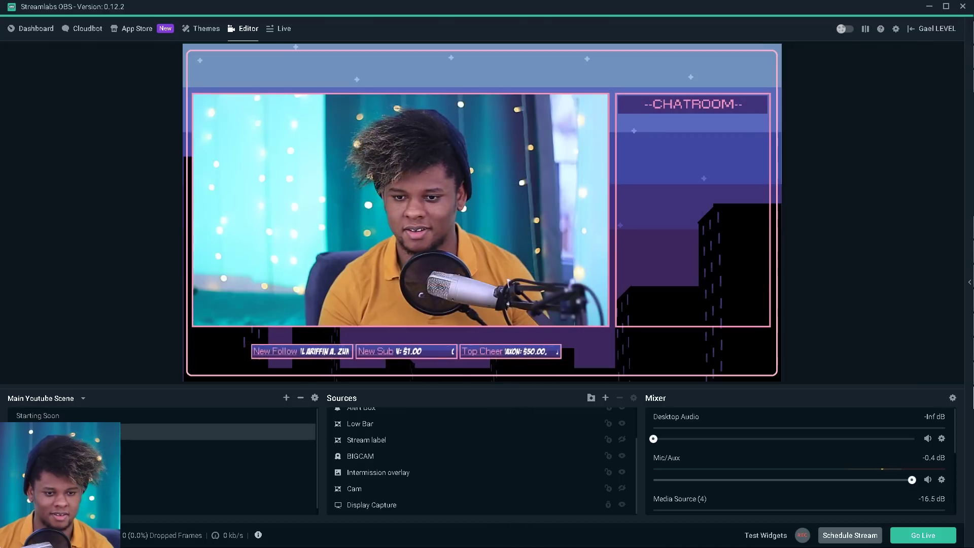
click(53, 420)
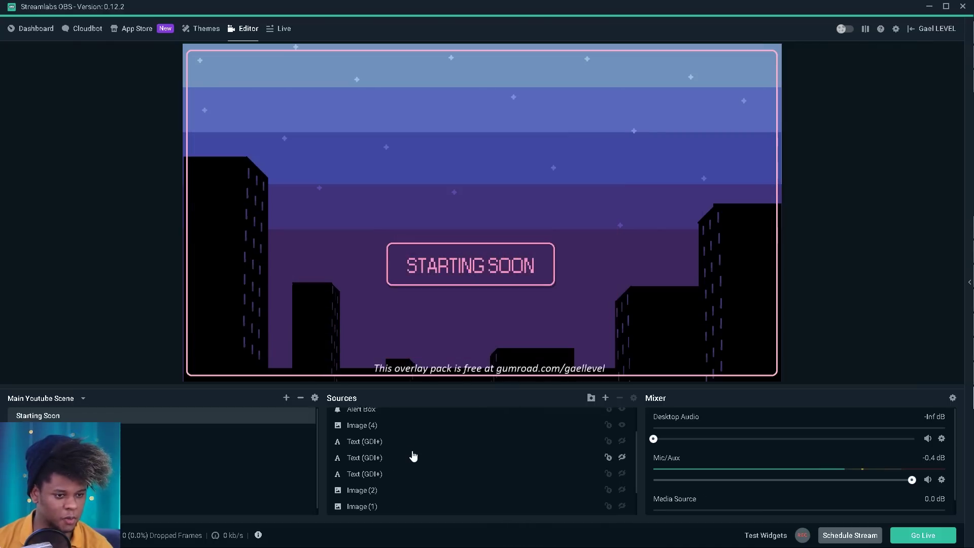
scroll(413, 455, down, 3)
scroll(436, 459, up, 3)
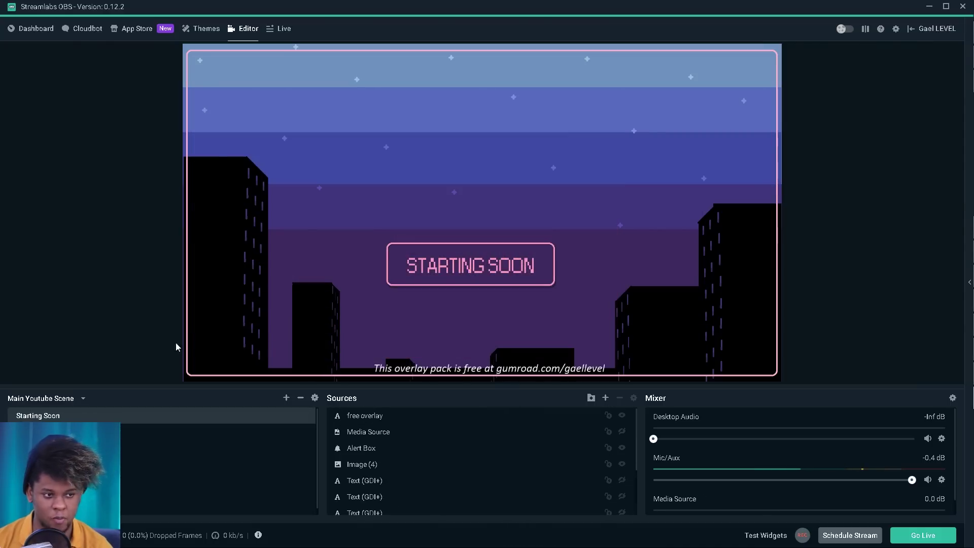
click(66, 432)
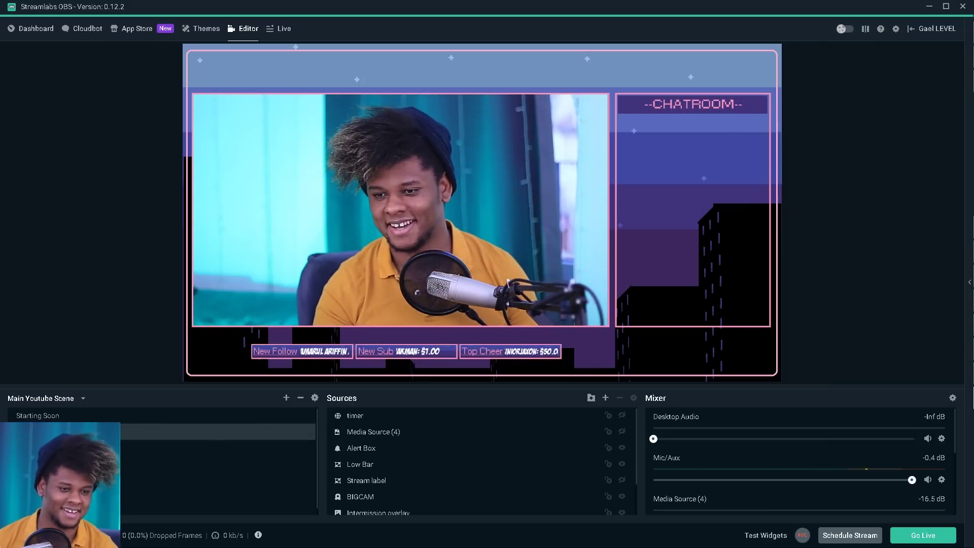
click(152, 448)
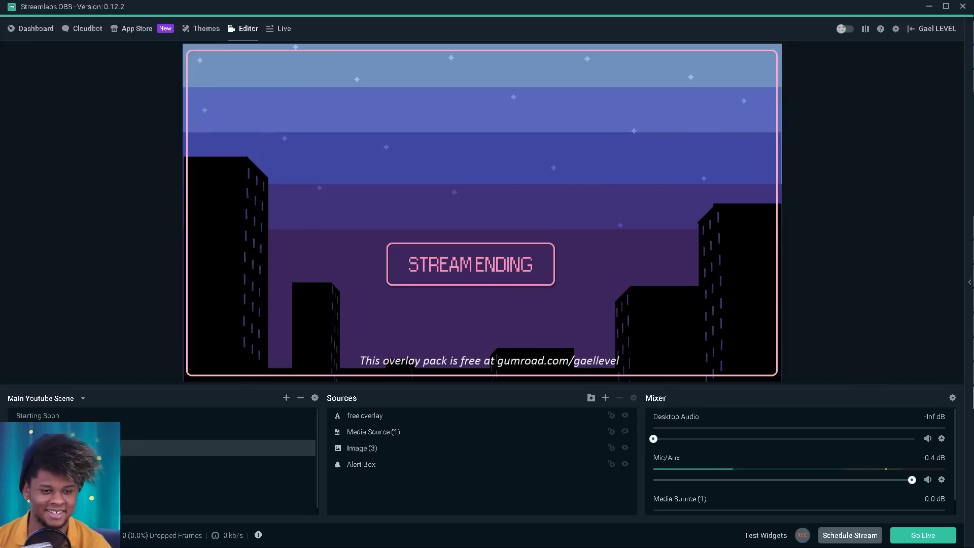
click(76, 464)
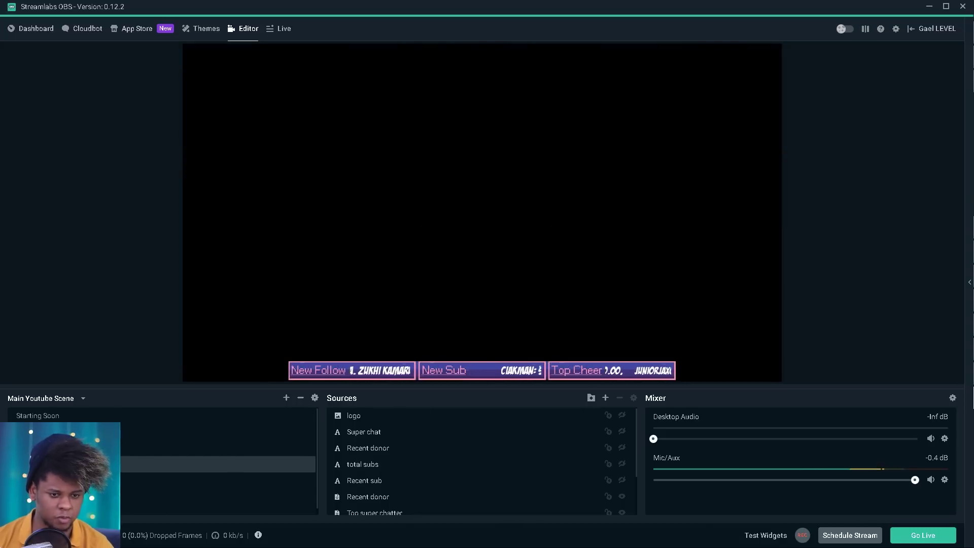
click(76, 480)
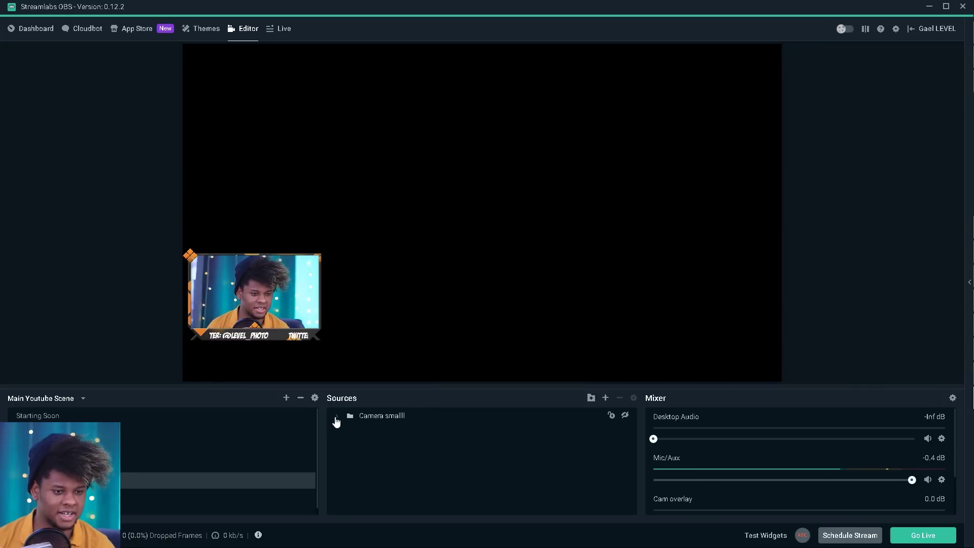
scroll(162, 456, down, 1)
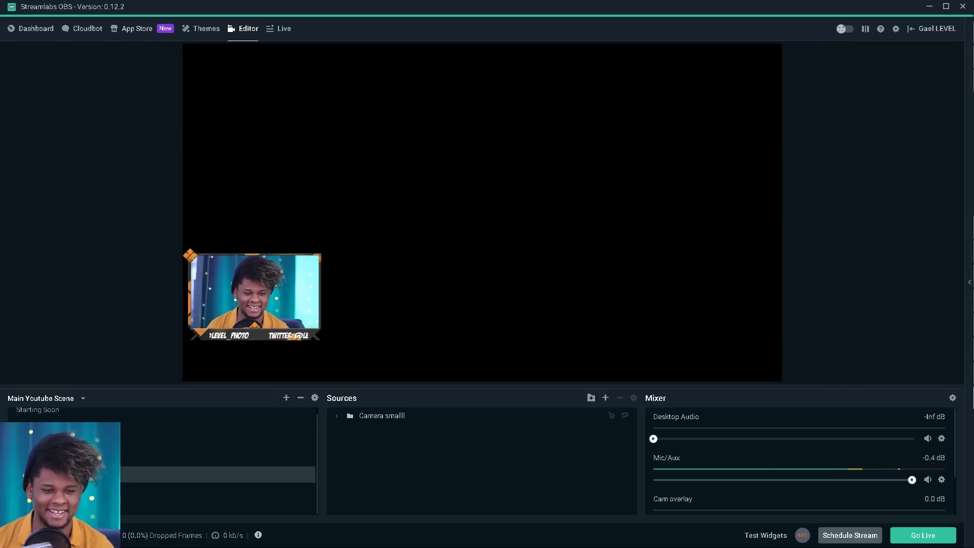
scroll(163, 457, up, 1)
click(76, 432)
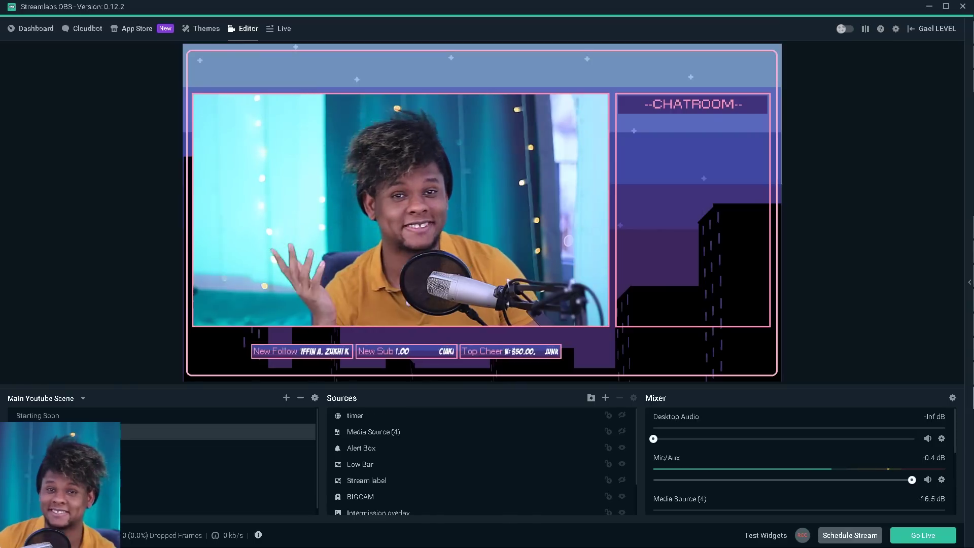